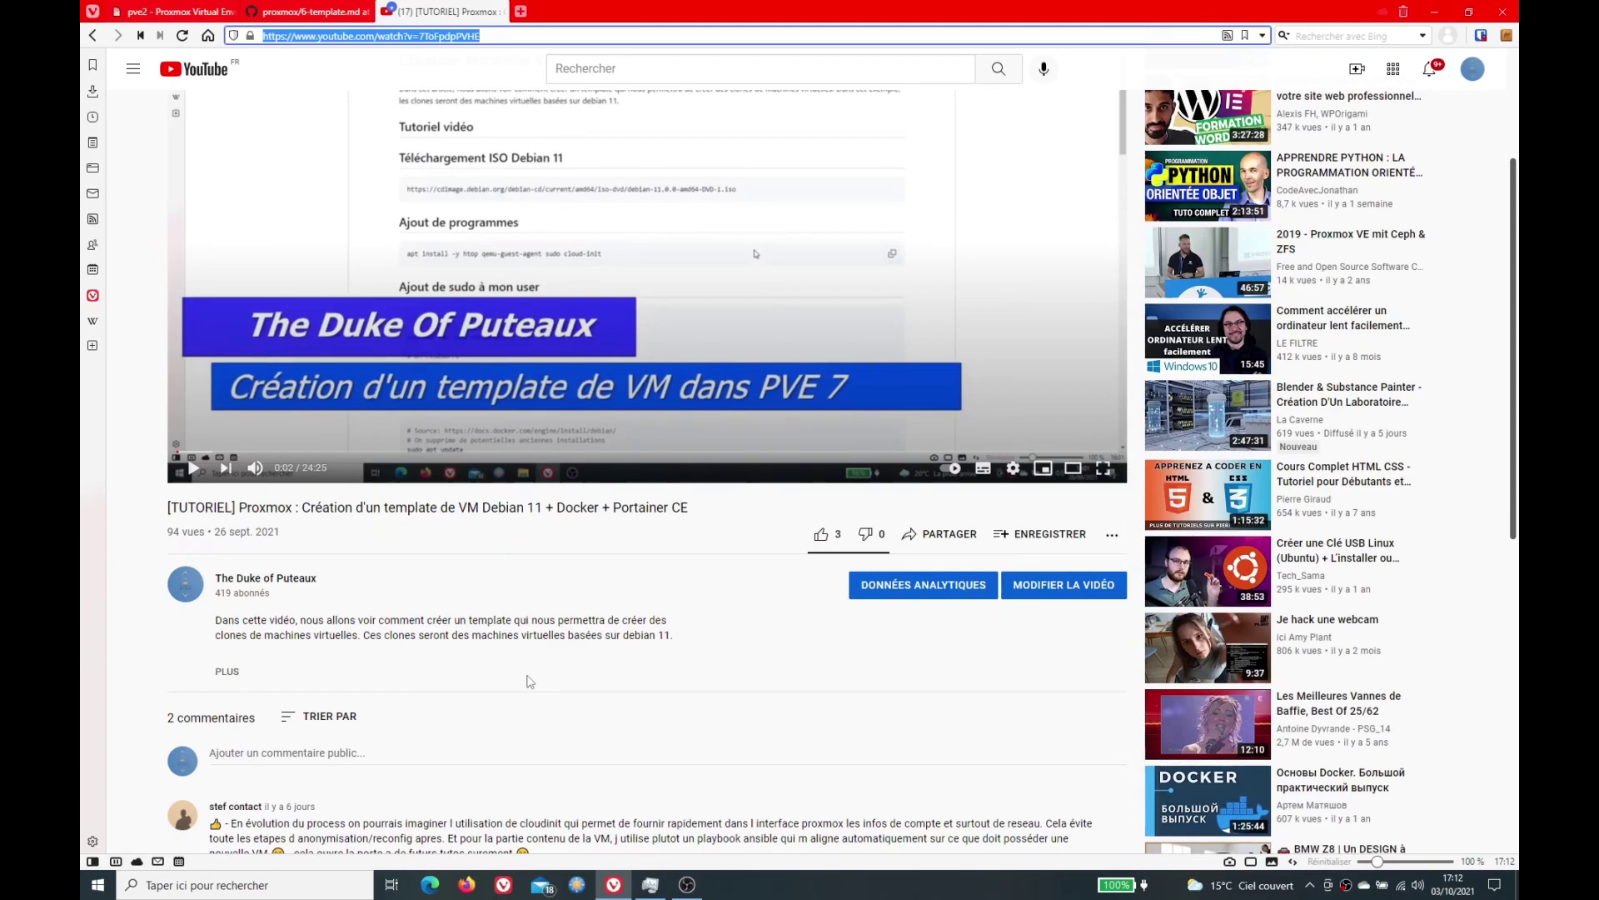
- Review the VM anonymisation notes in 6-template.md, including the shutdown command, and check VM 105 (deb11-template2) in Proxmox
click(329, 15)
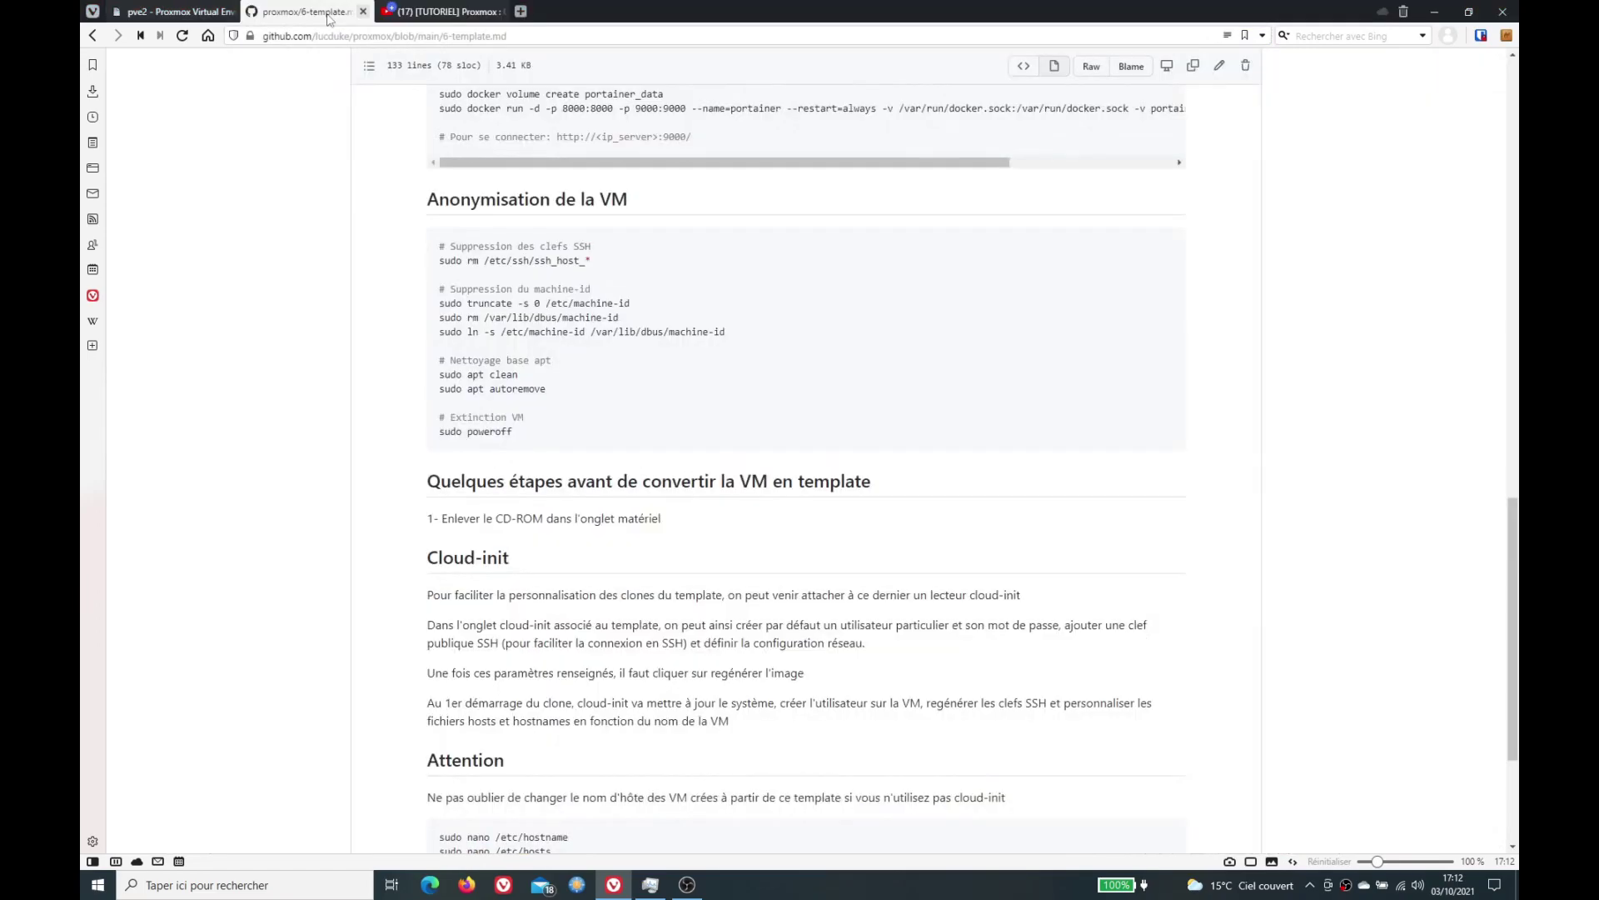
click(137, 14)
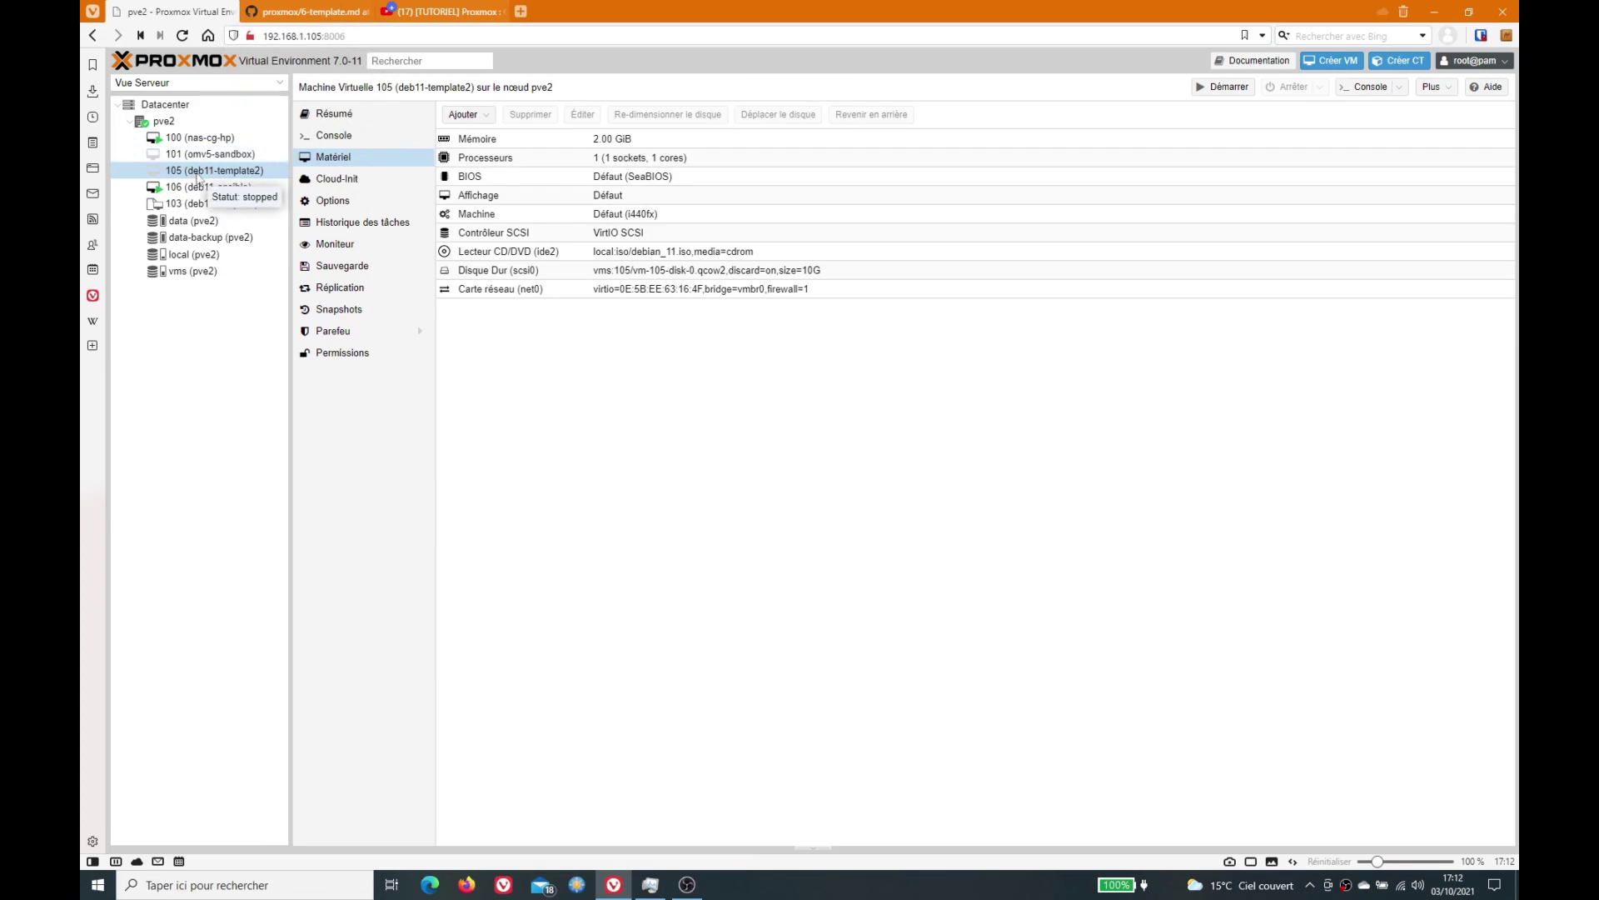
click(287, 16)
drag(515, 433, 439, 432)
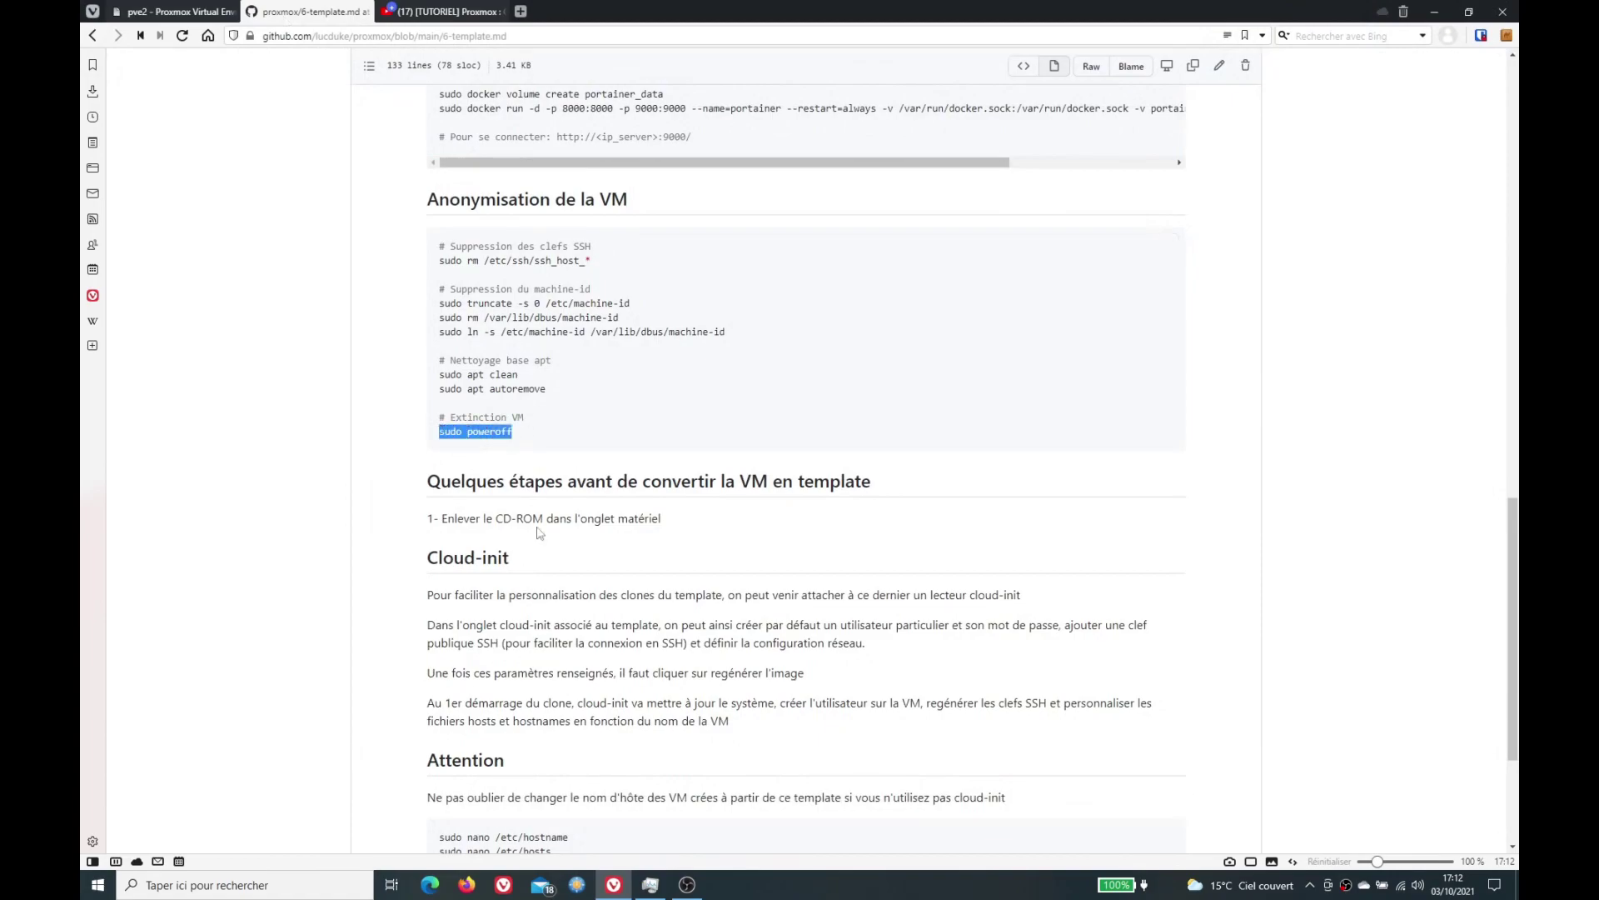
- Set the CD/DVD drive (ide2) of VM 105 in Proxmox to use no media
click(182, 10)
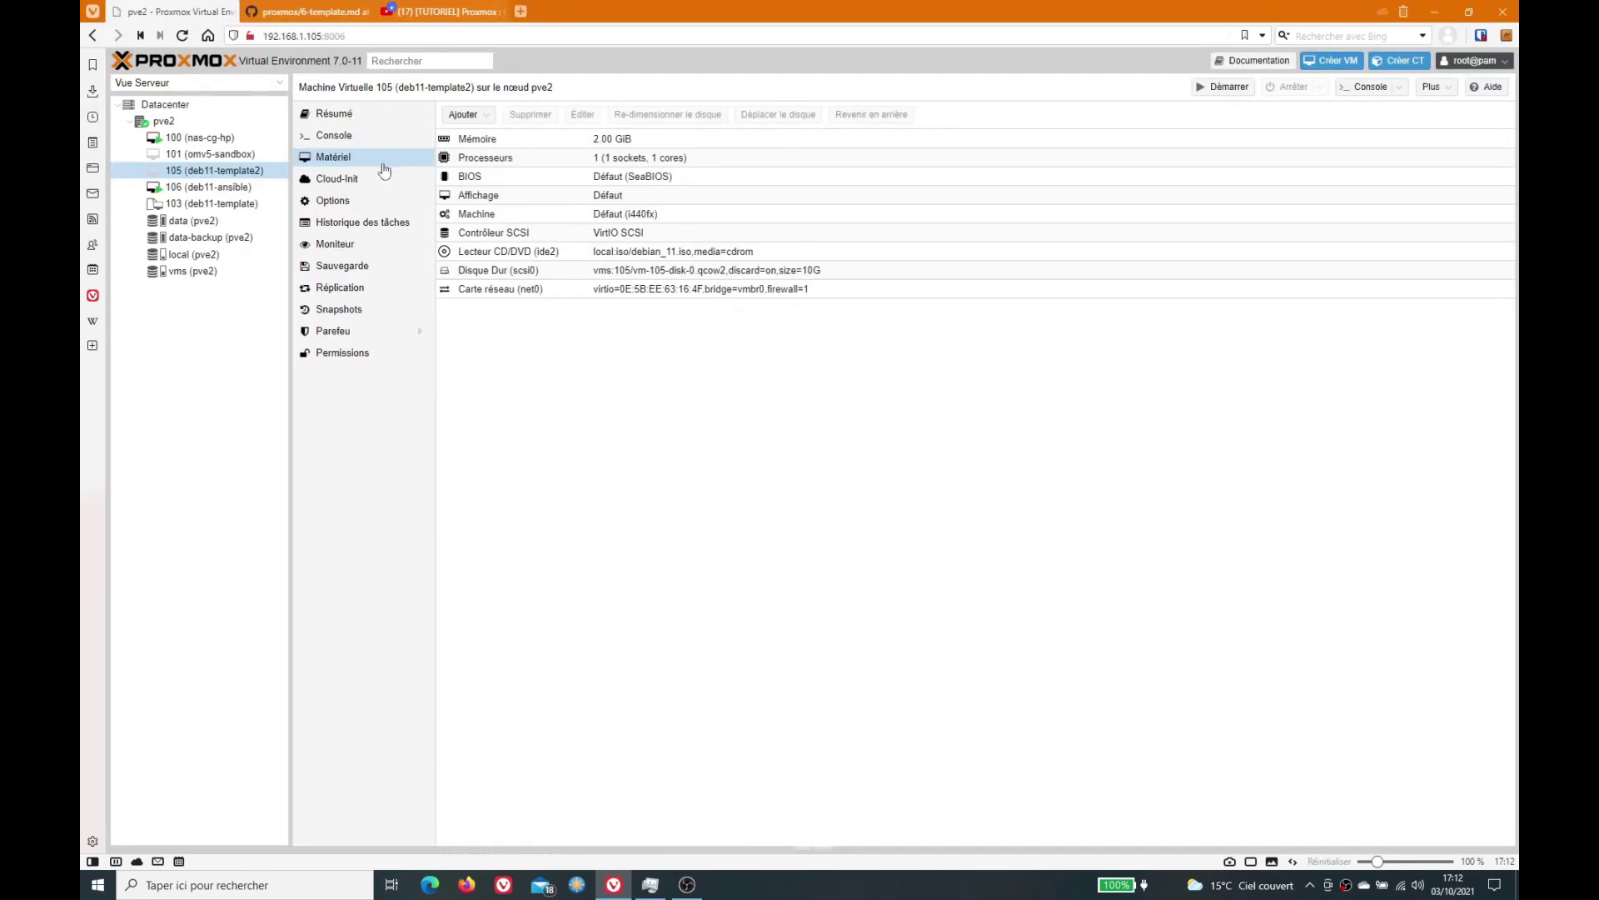
click(483, 252)
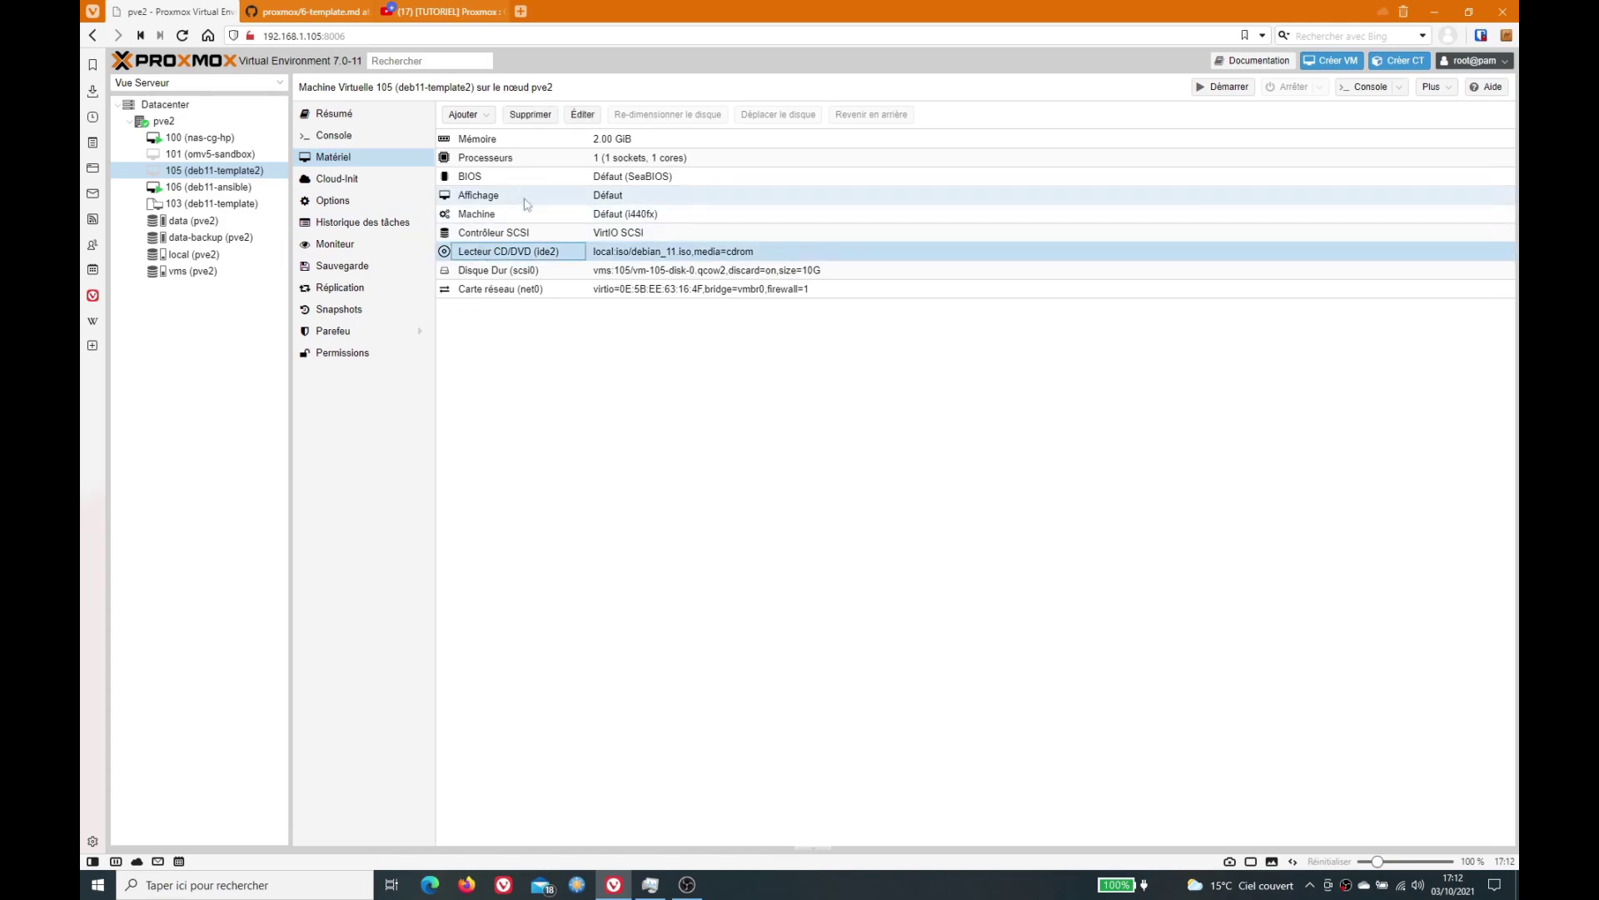
click(583, 114)
click(696, 494)
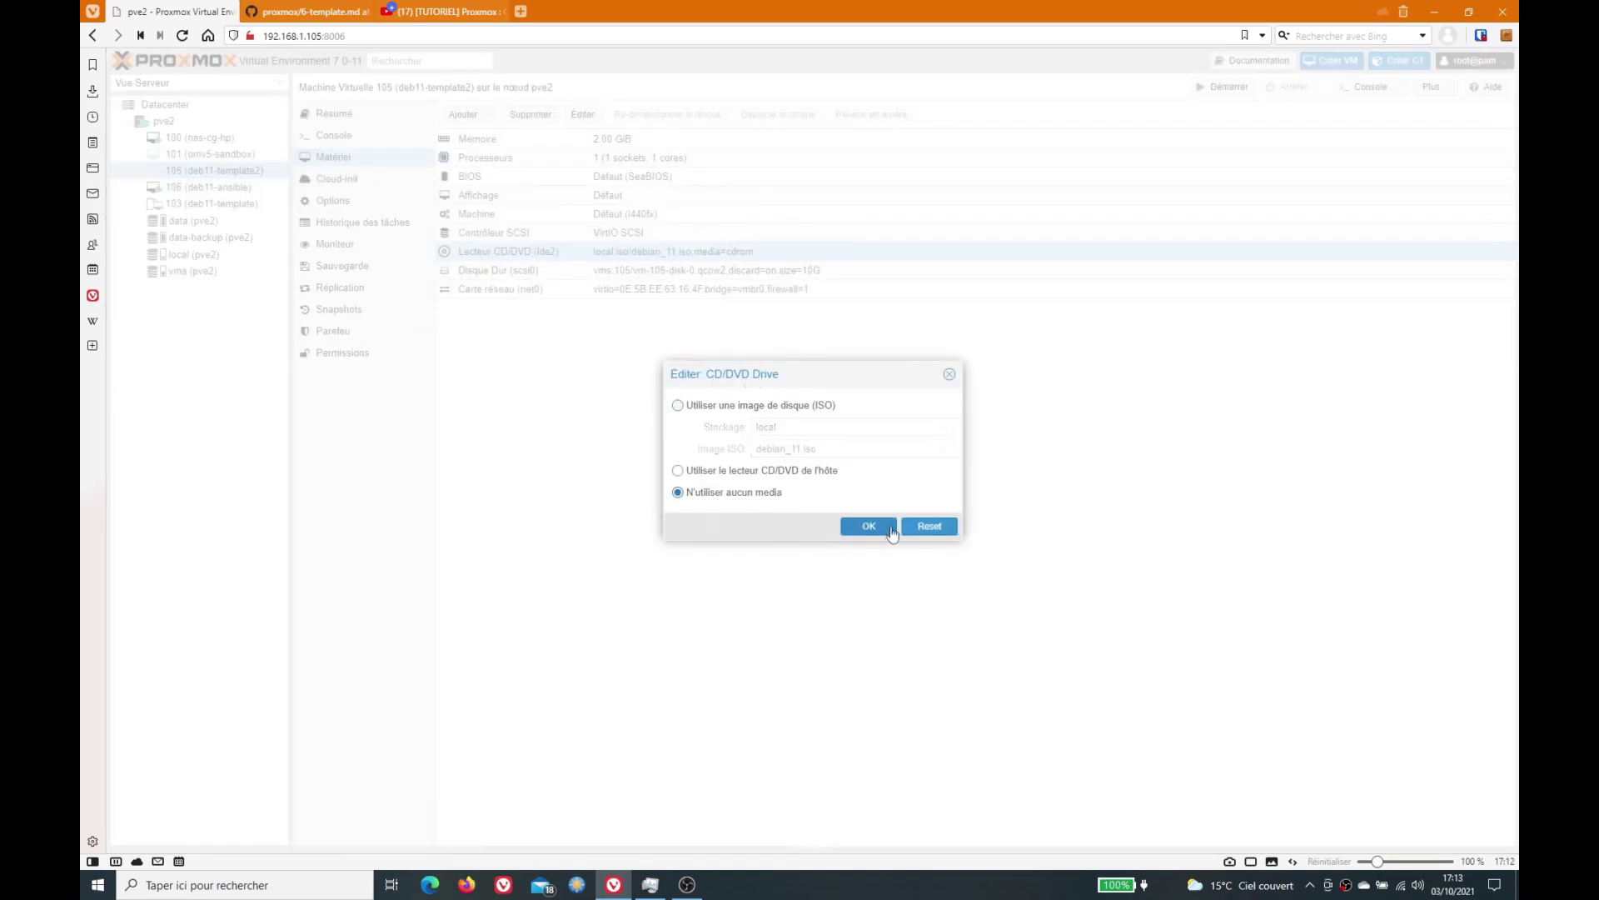
click(863, 529)
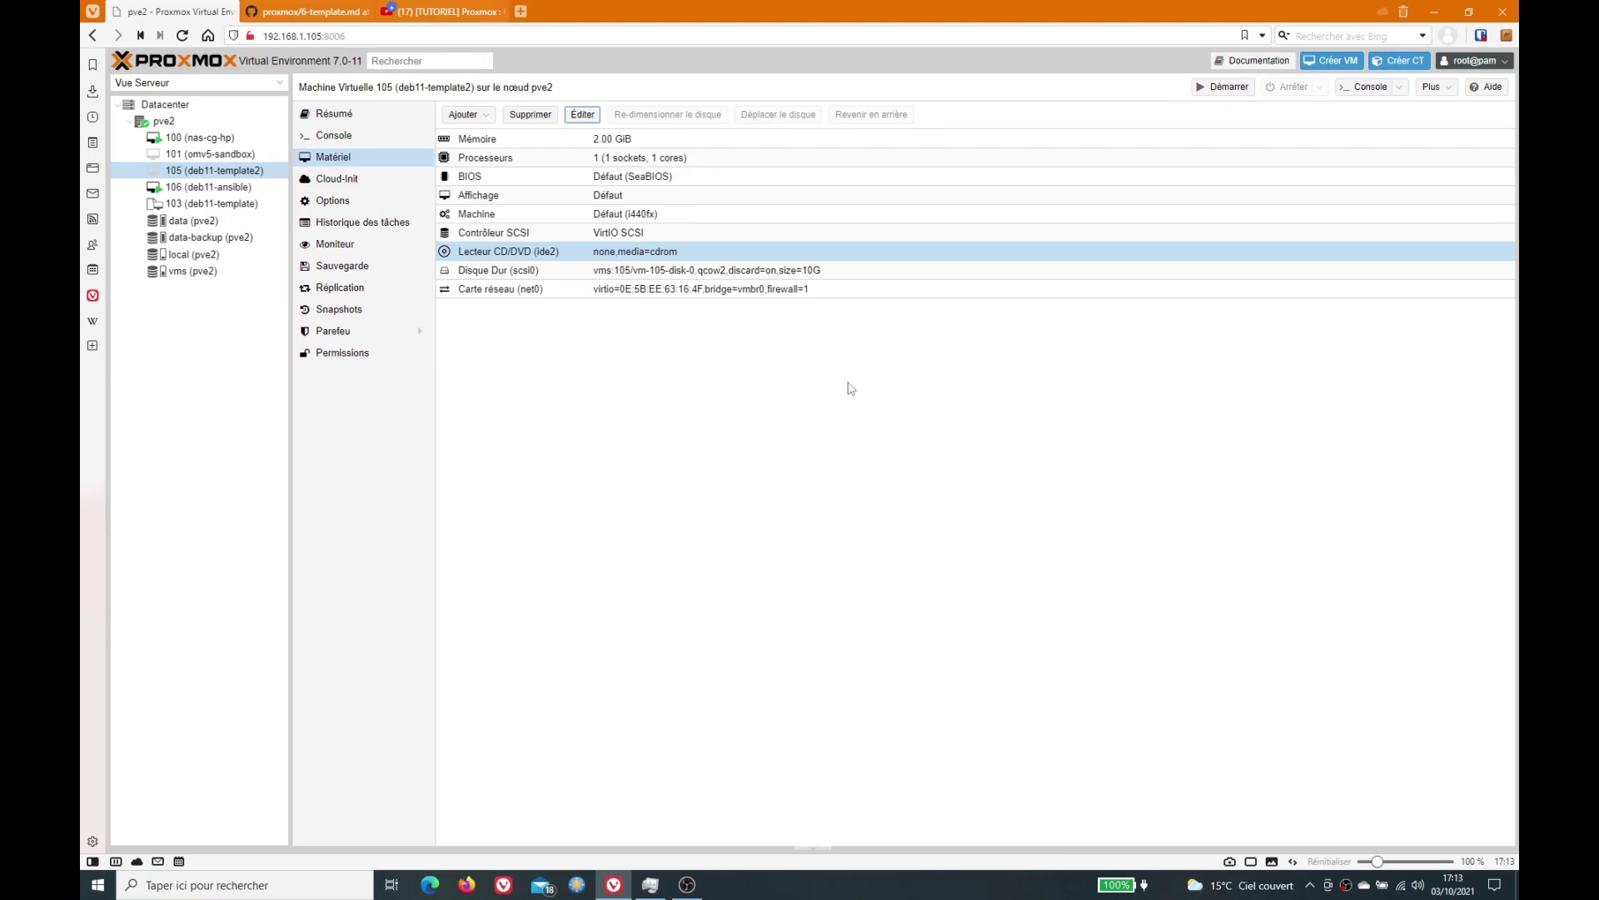
- Add a CloudInit drive to VM 105 on IDE 0, stored on vms in the QEMU image format
click(480, 118)
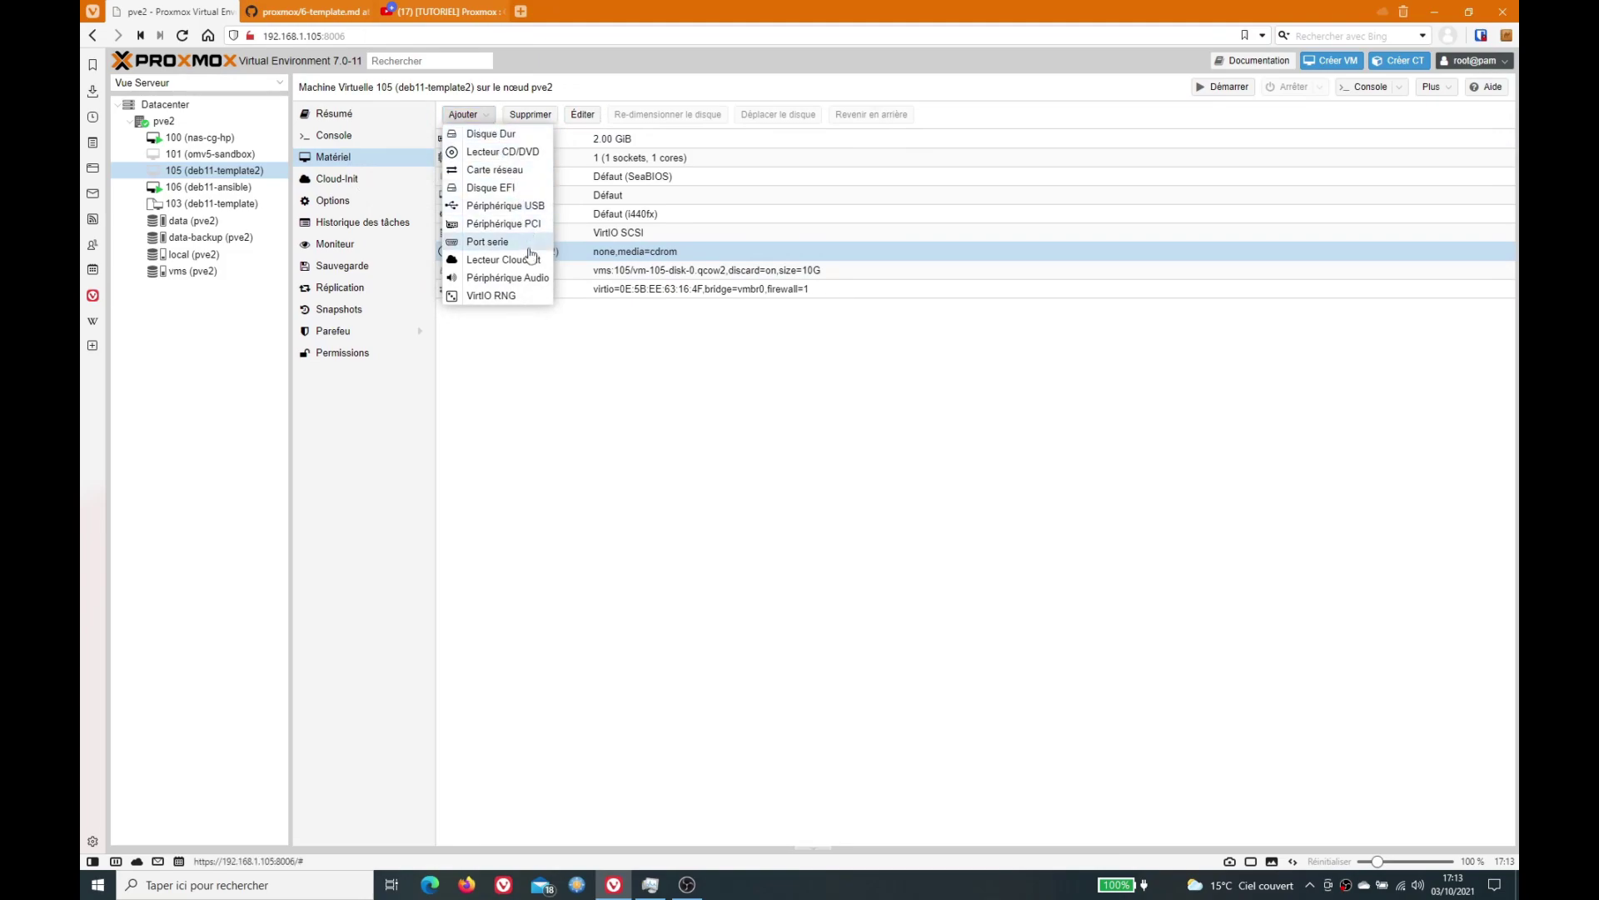
click(532, 261)
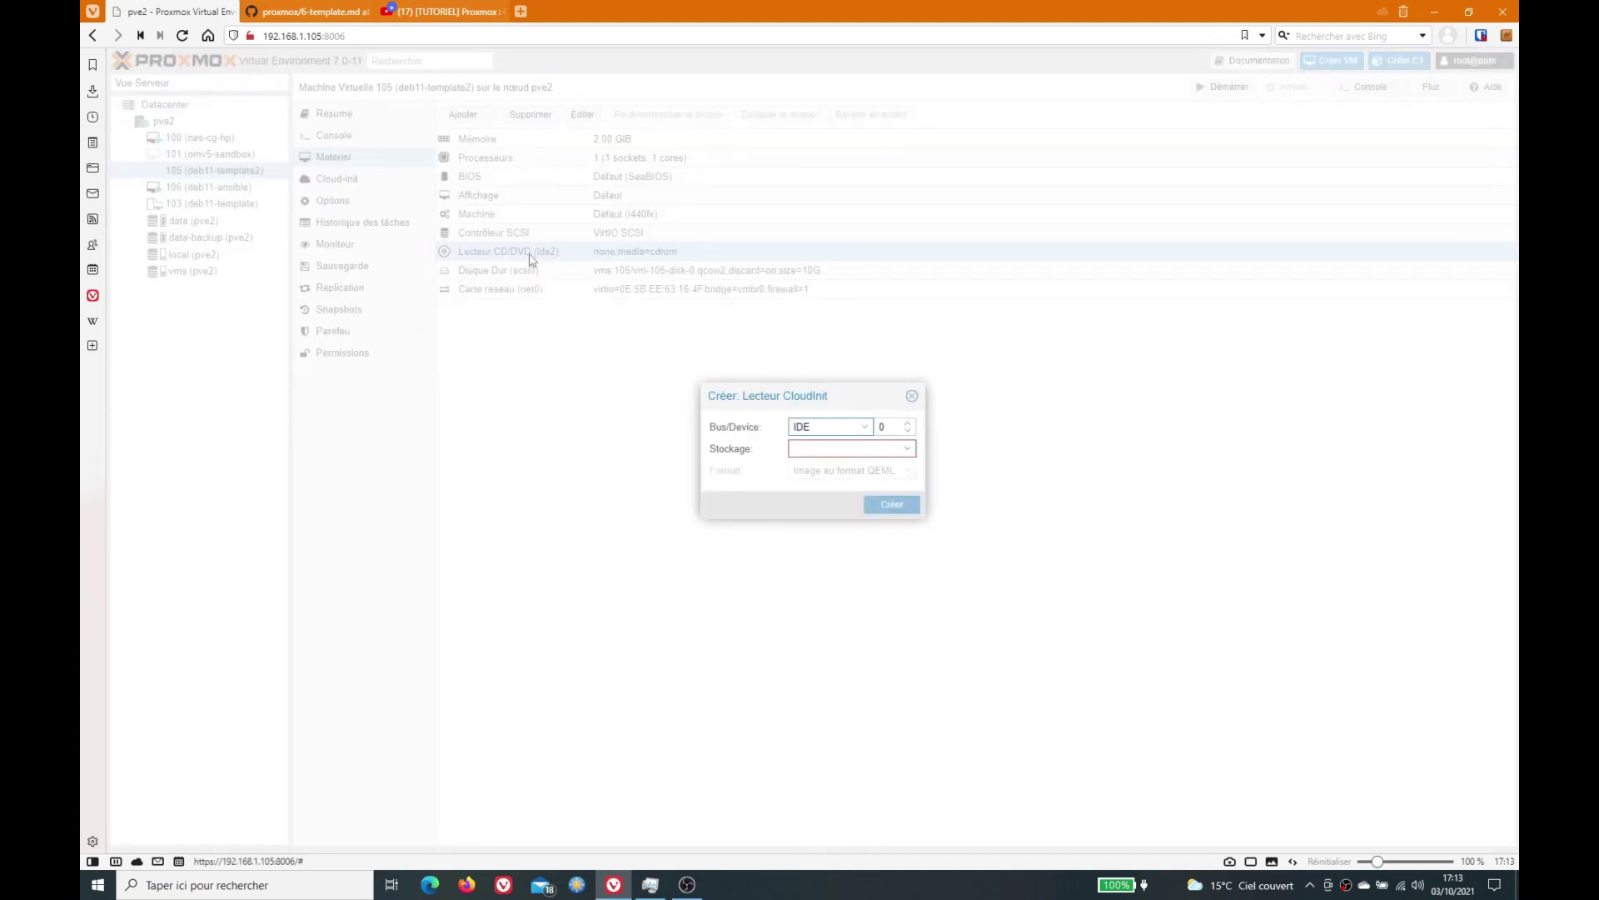
click(910, 452)
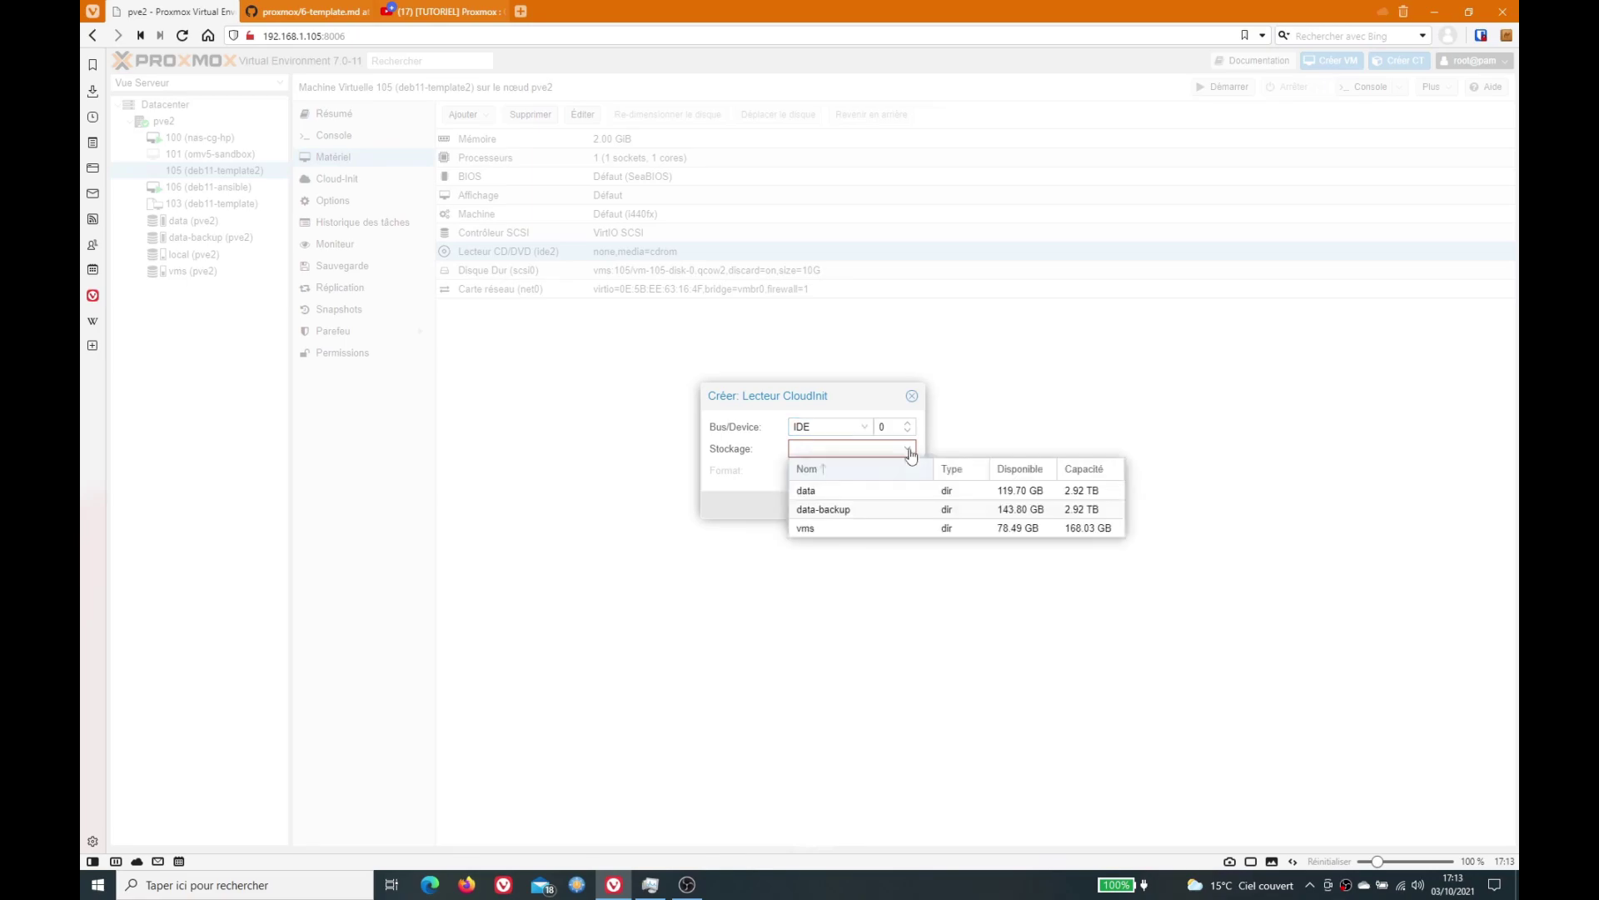
click(854, 530)
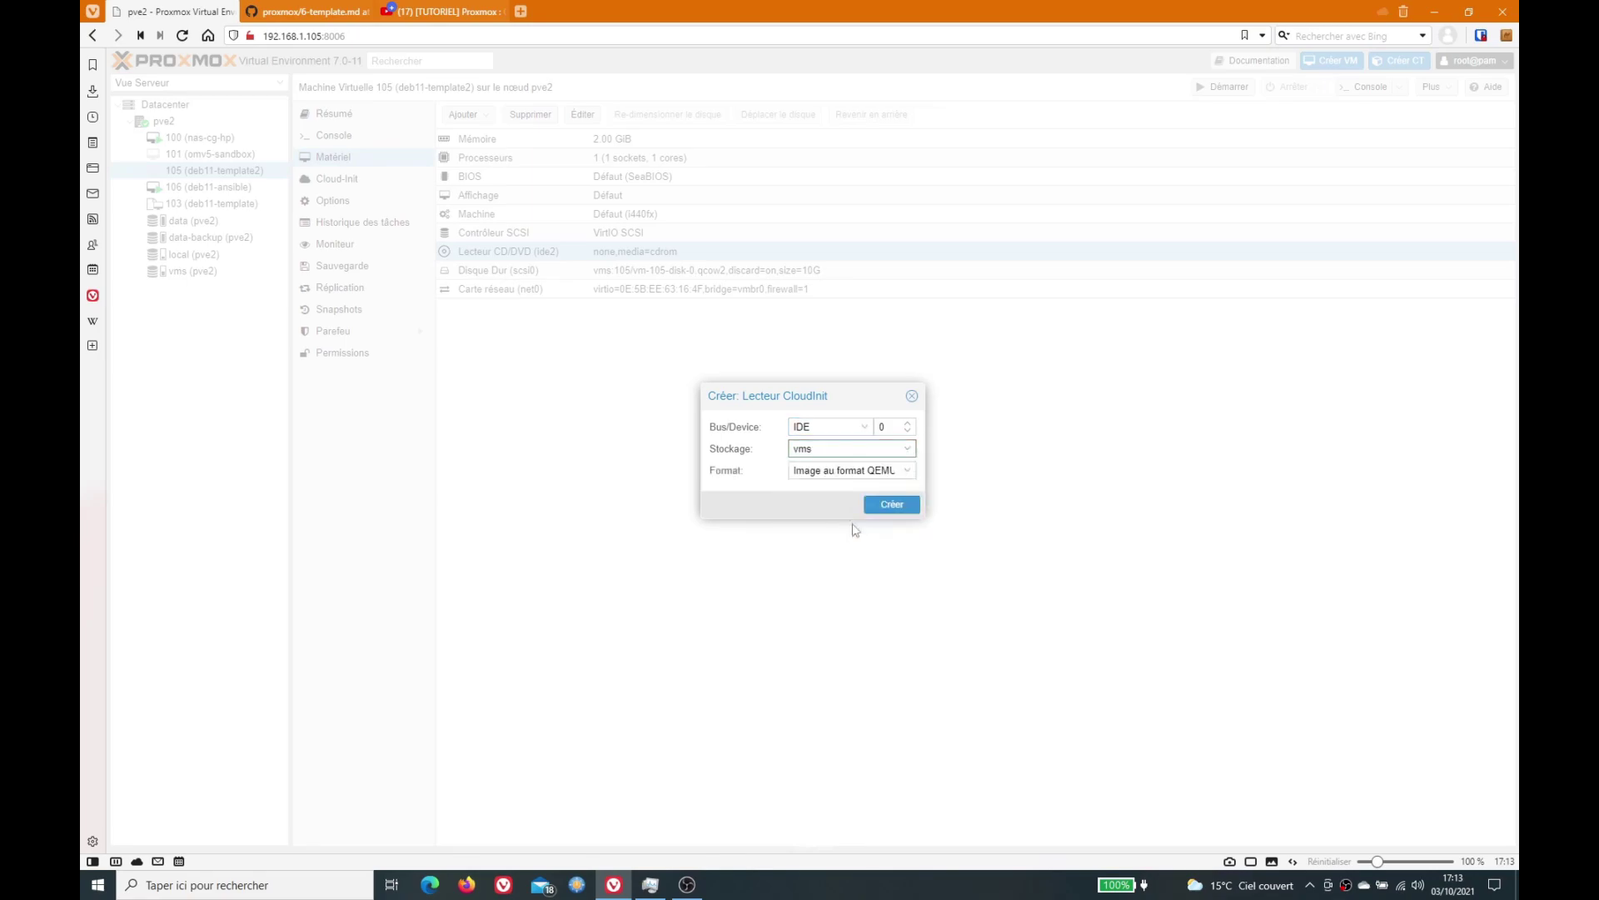
click(892, 506)
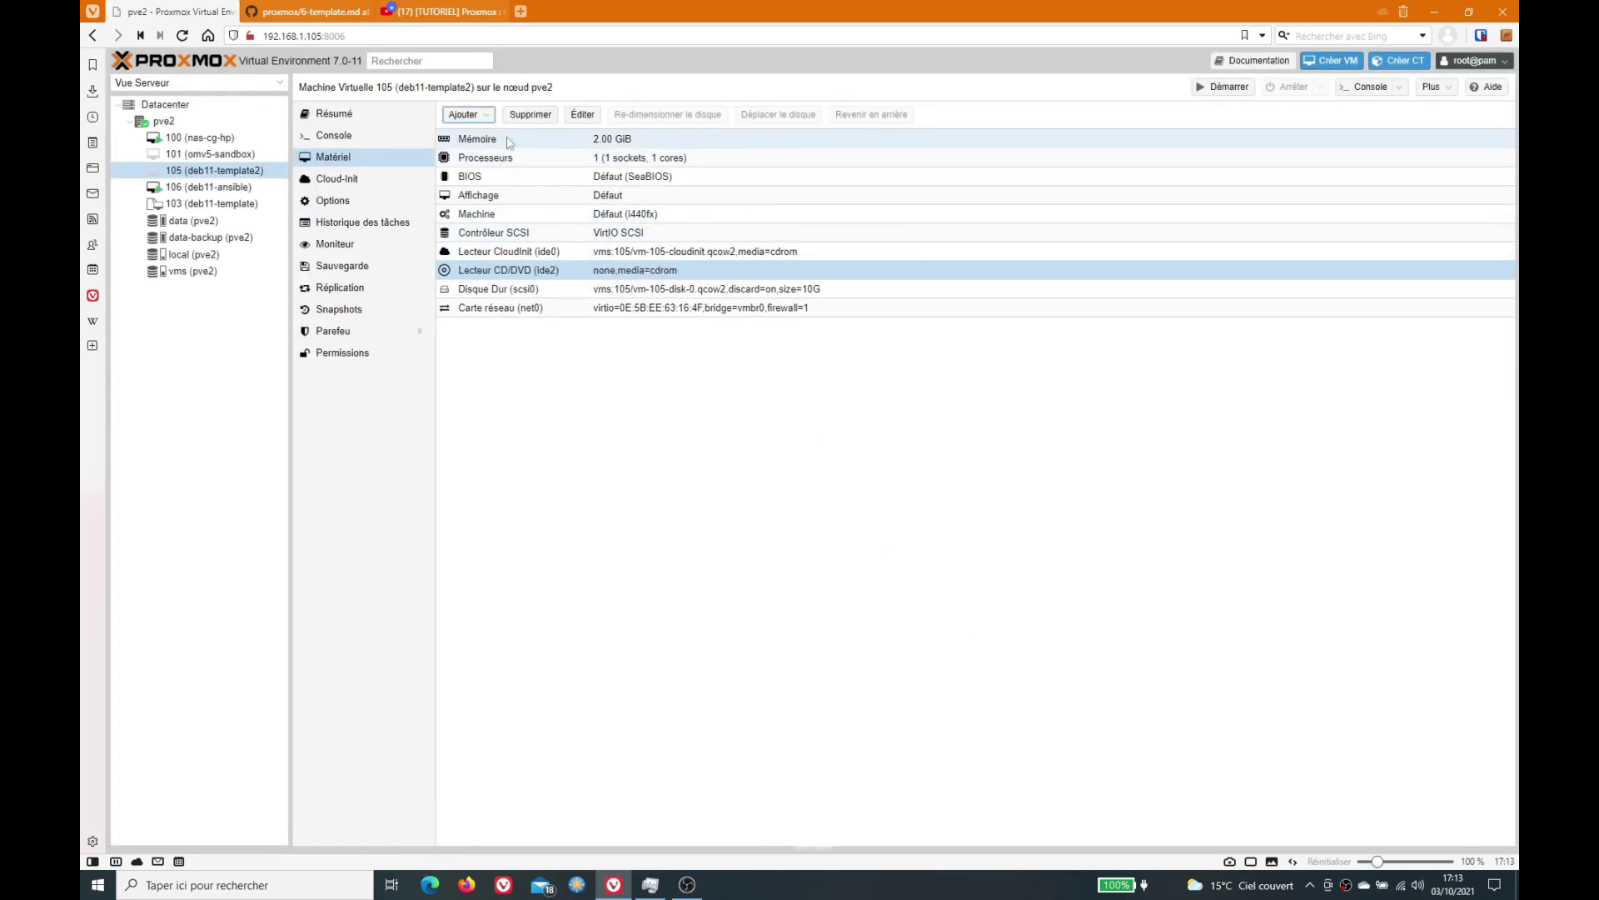
- Enter the account's user name in the Cloud-Init settings of VM 105
click(331, 180)
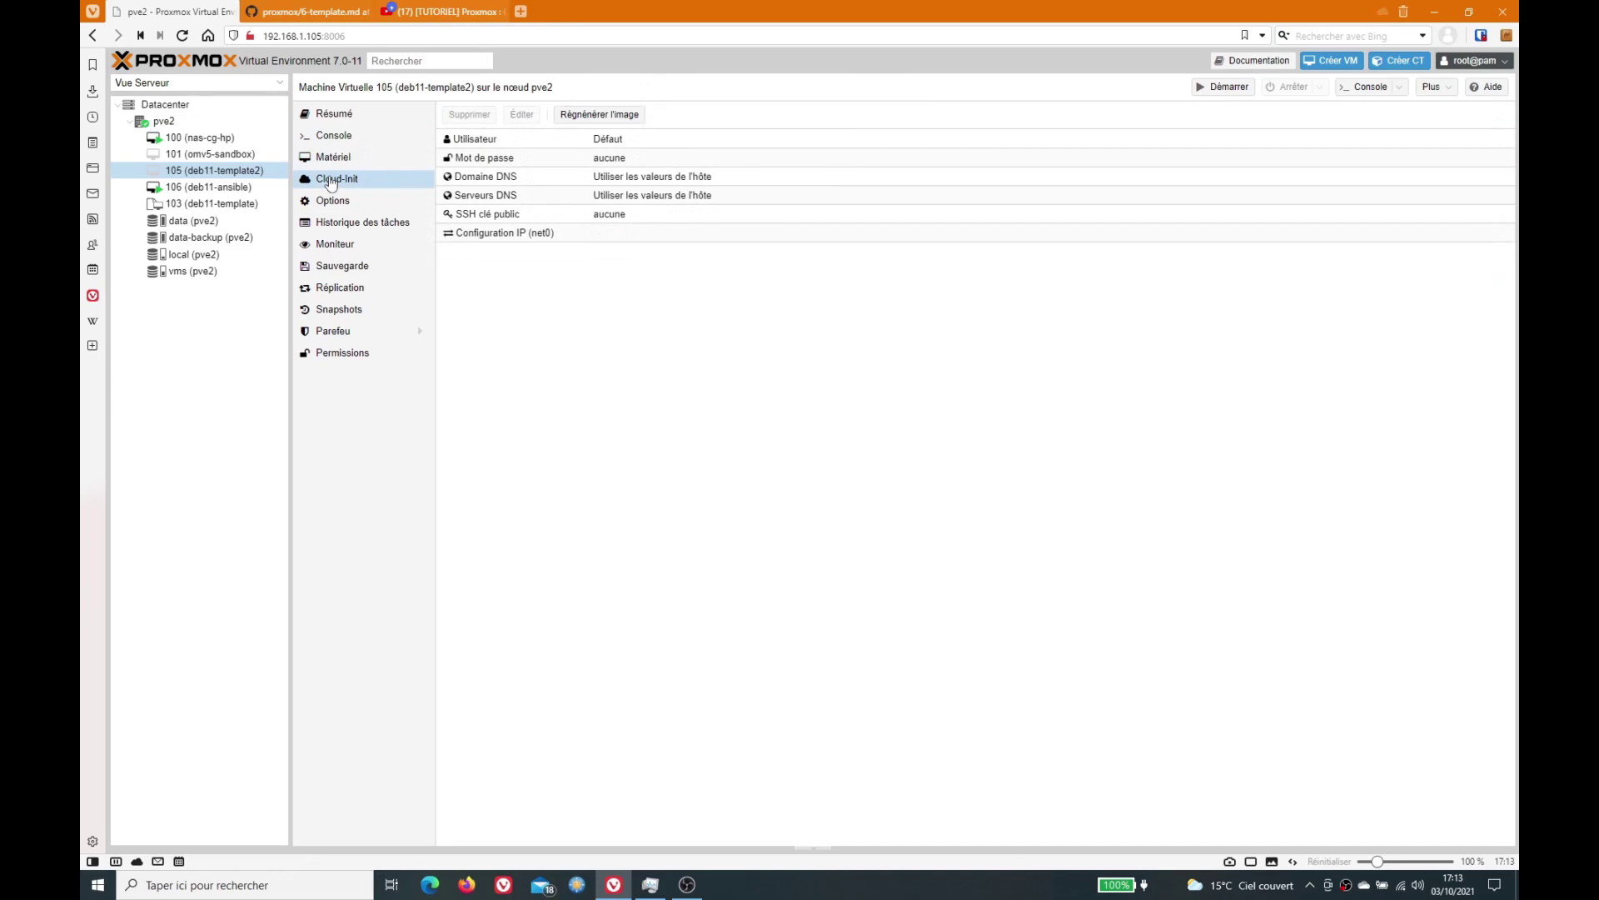
click(595, 138)
click(522, 114)
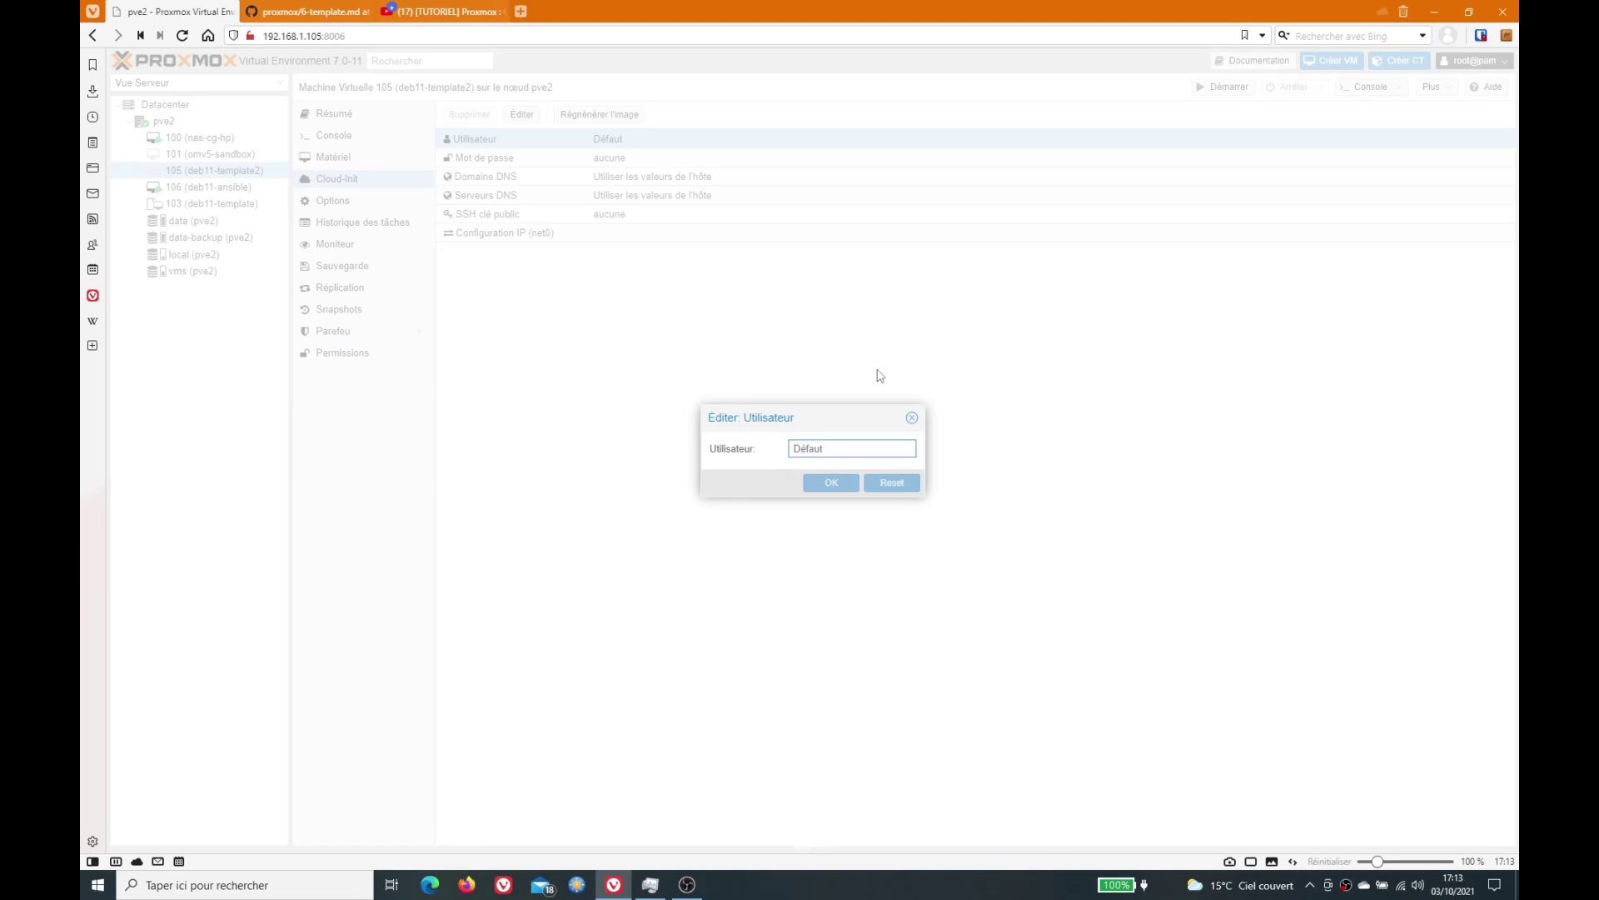
text(christophe)
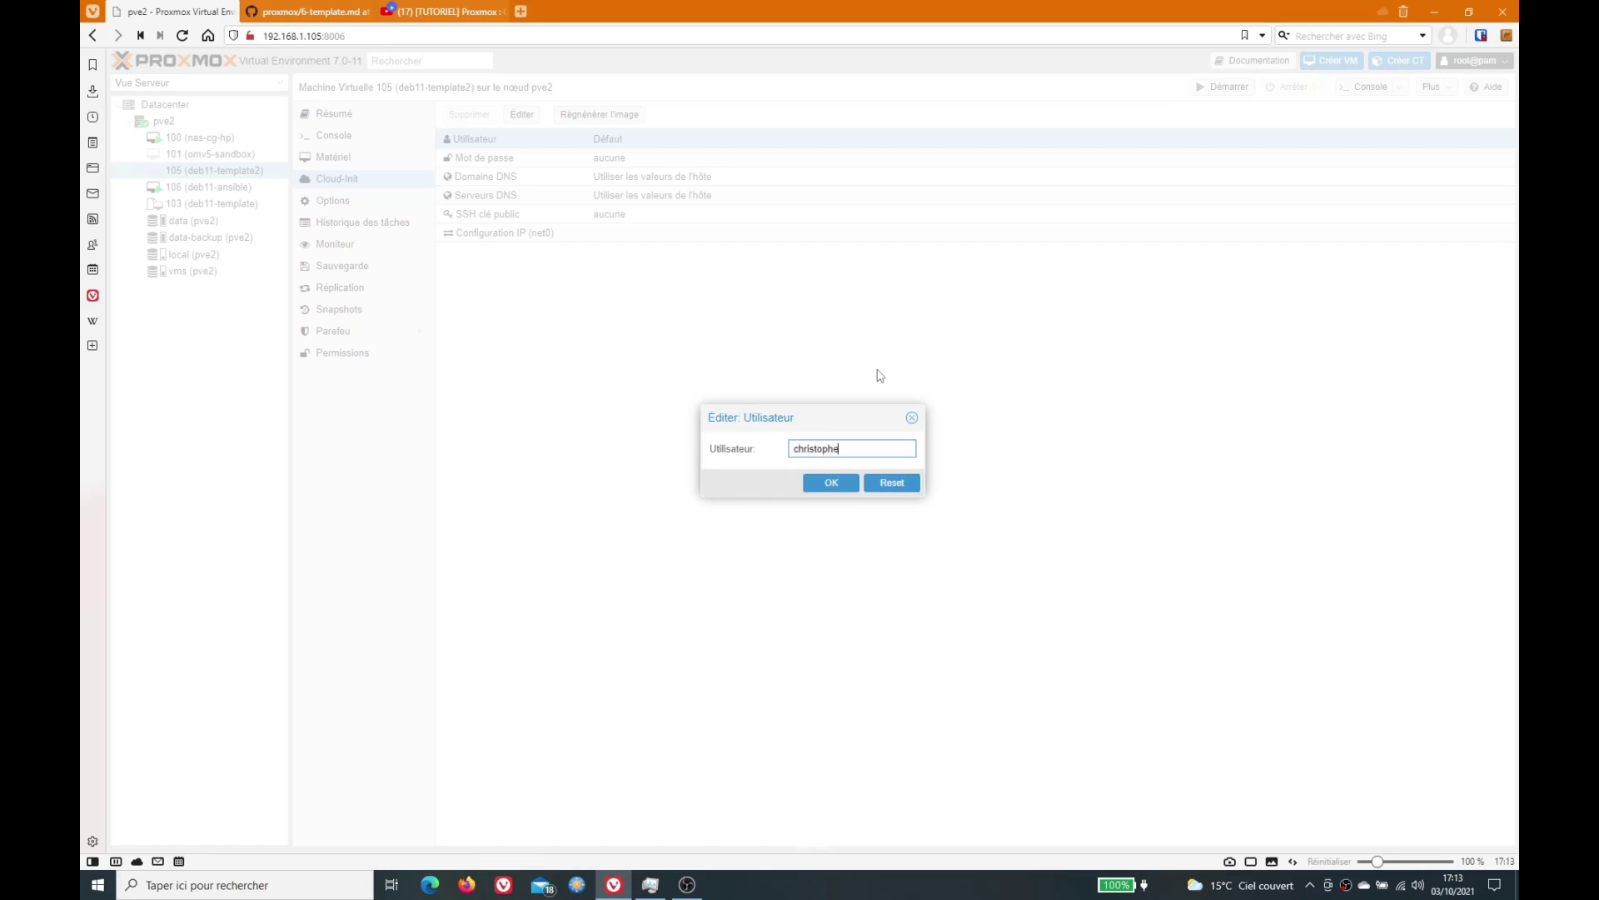
click(836, 484)
- Enter the account password in the Cloud-Init settings of VM 105
click(608, 159)
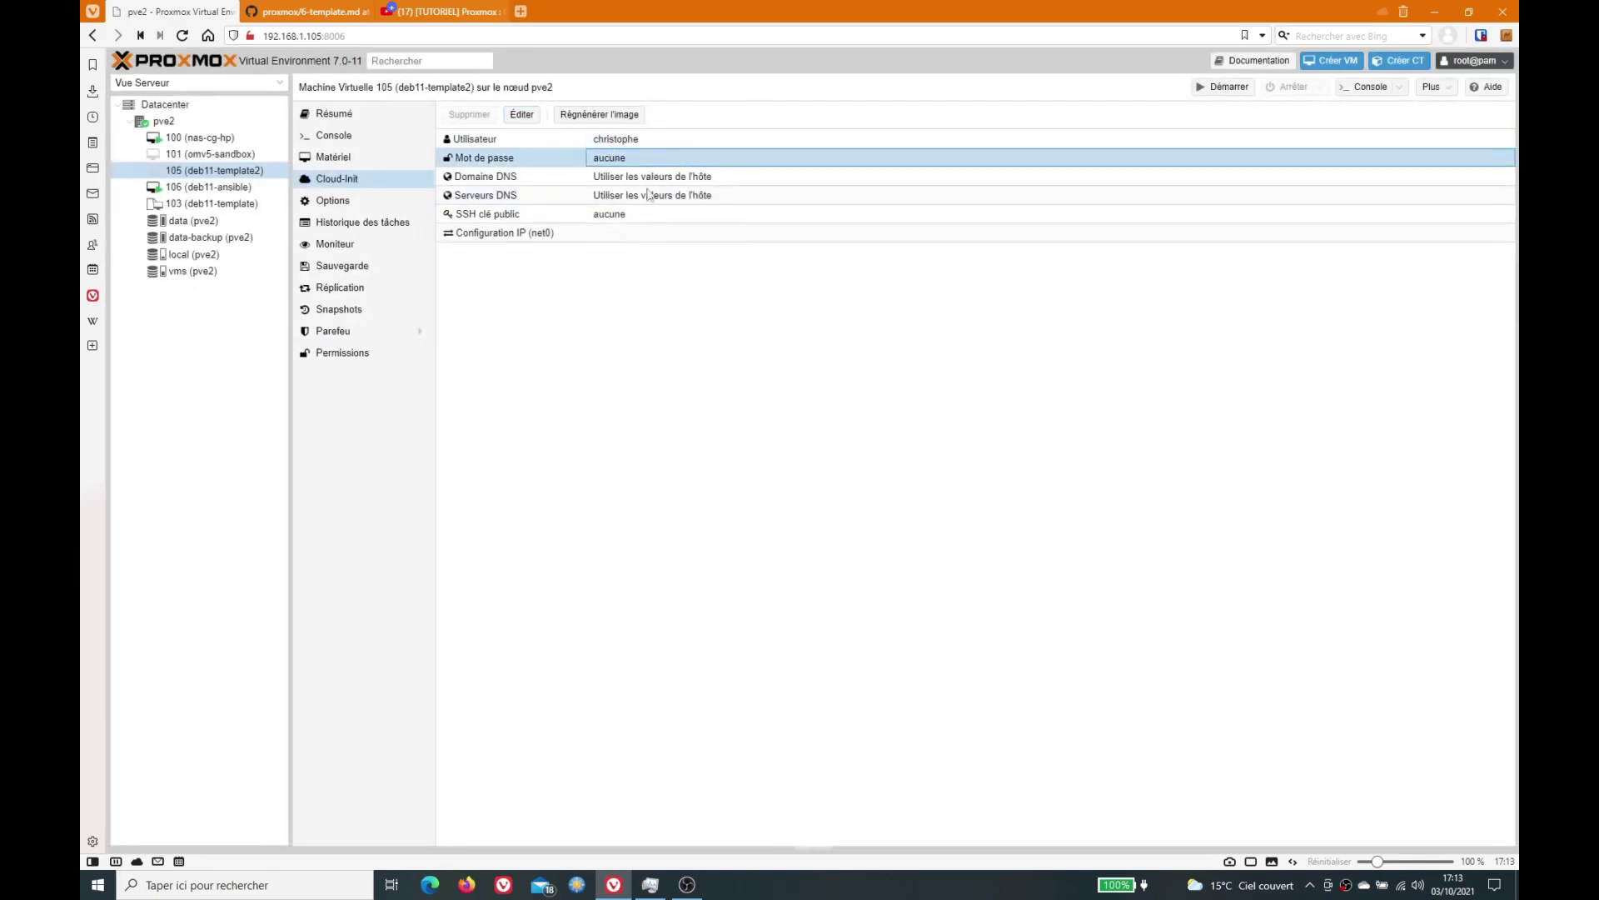
click(522, 114)
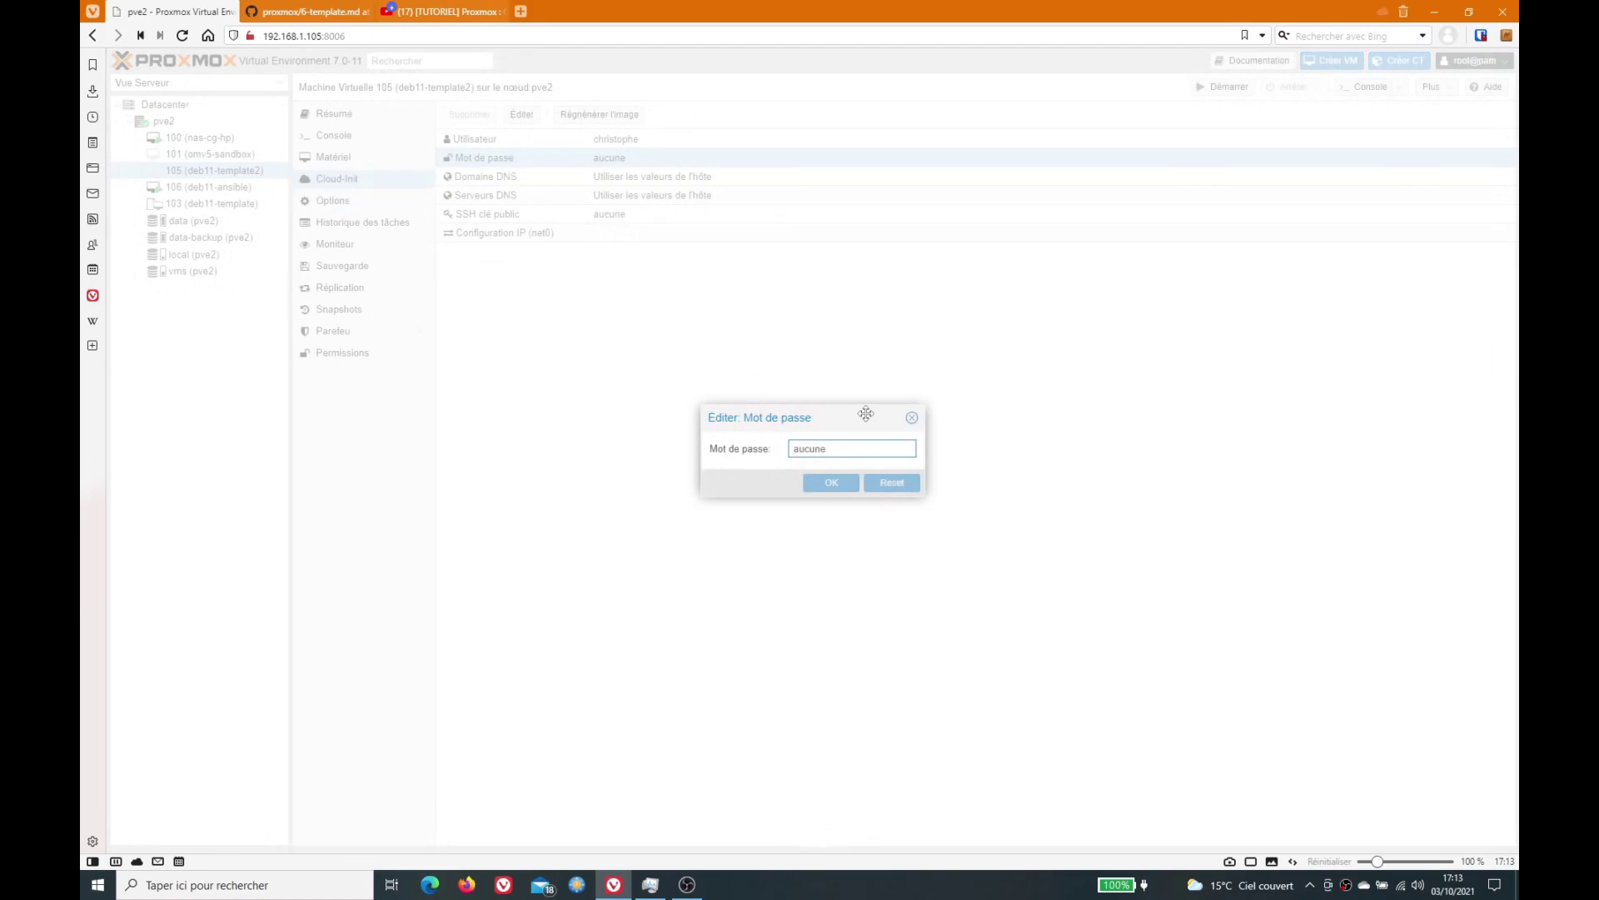
text(••••••••)
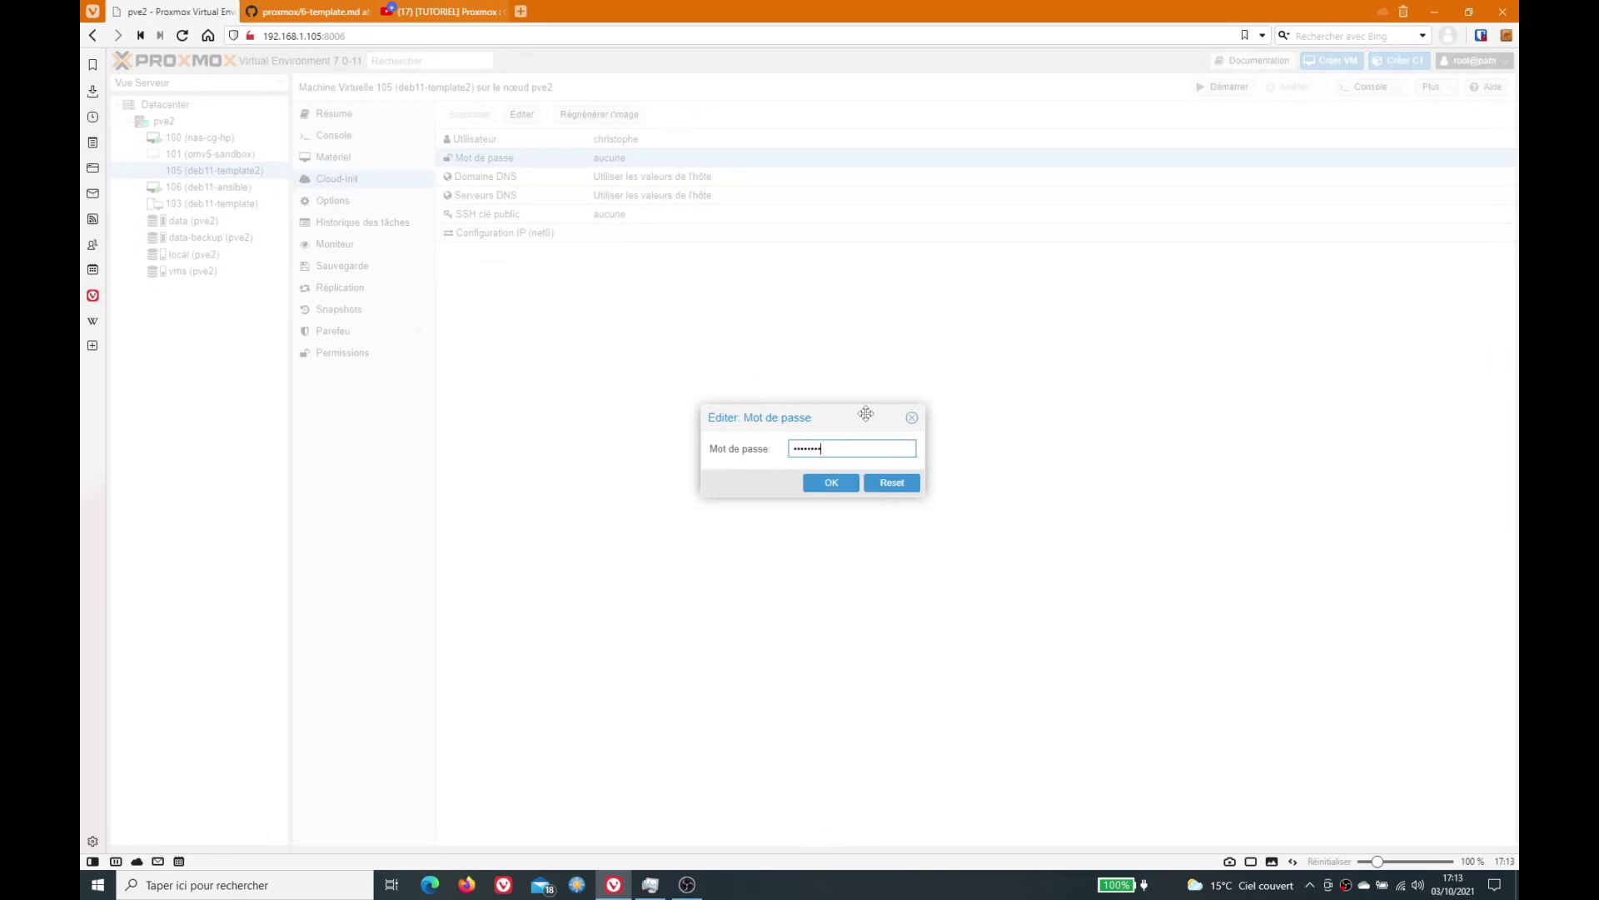
text(••)
key(Return)
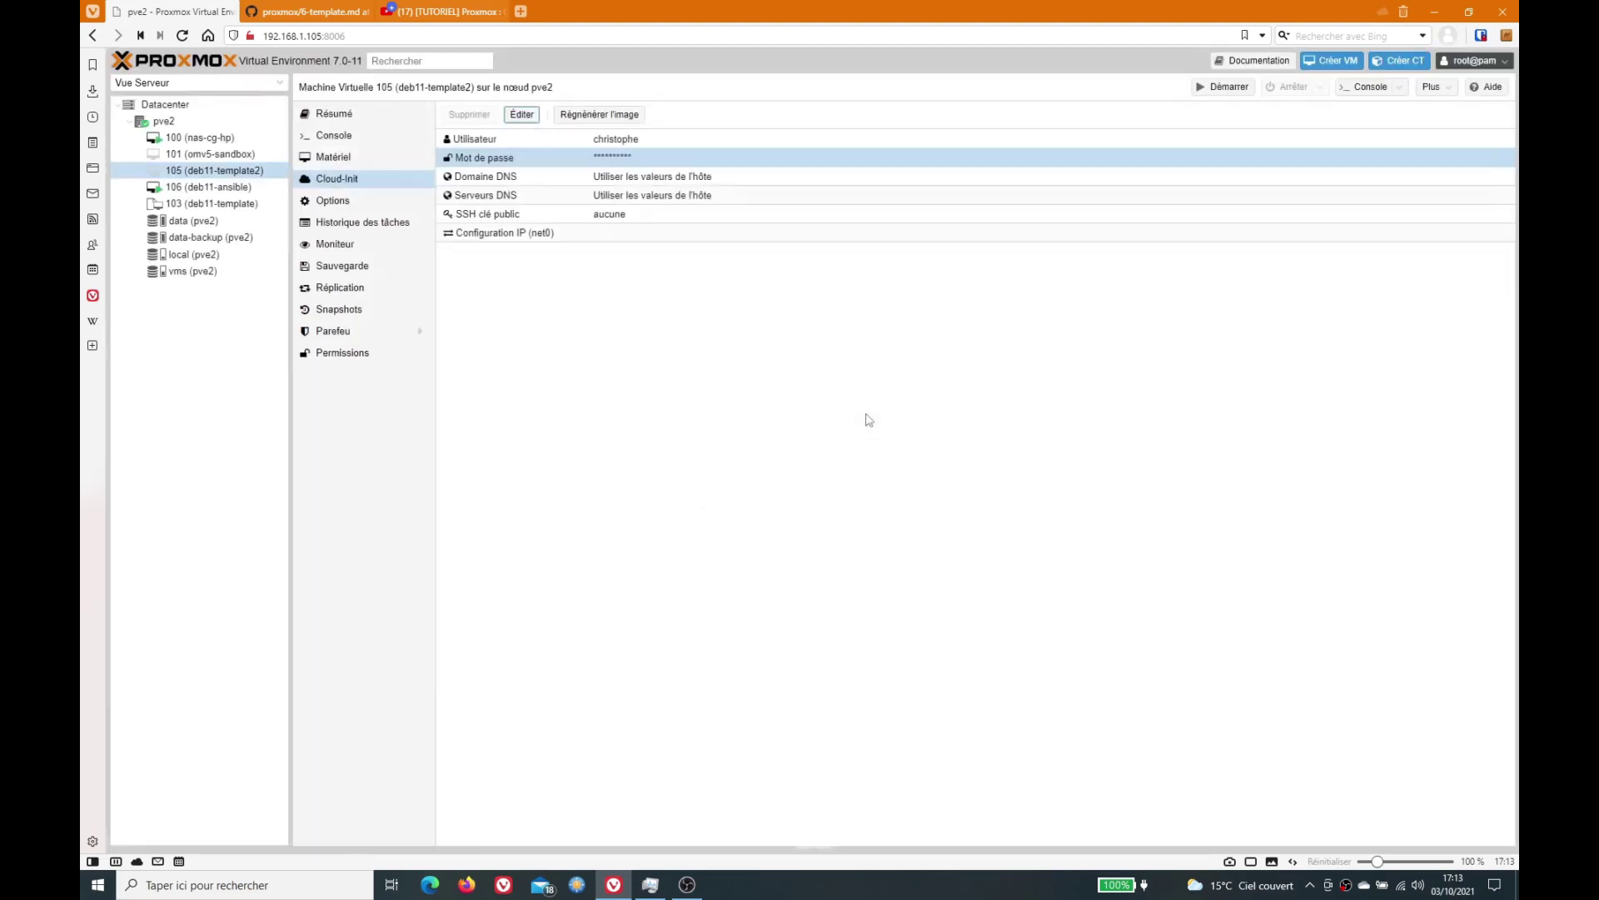
- Set the Cloud-Init DNS domain to home, leaving the DNS servers on the host's values
click(654, 180)
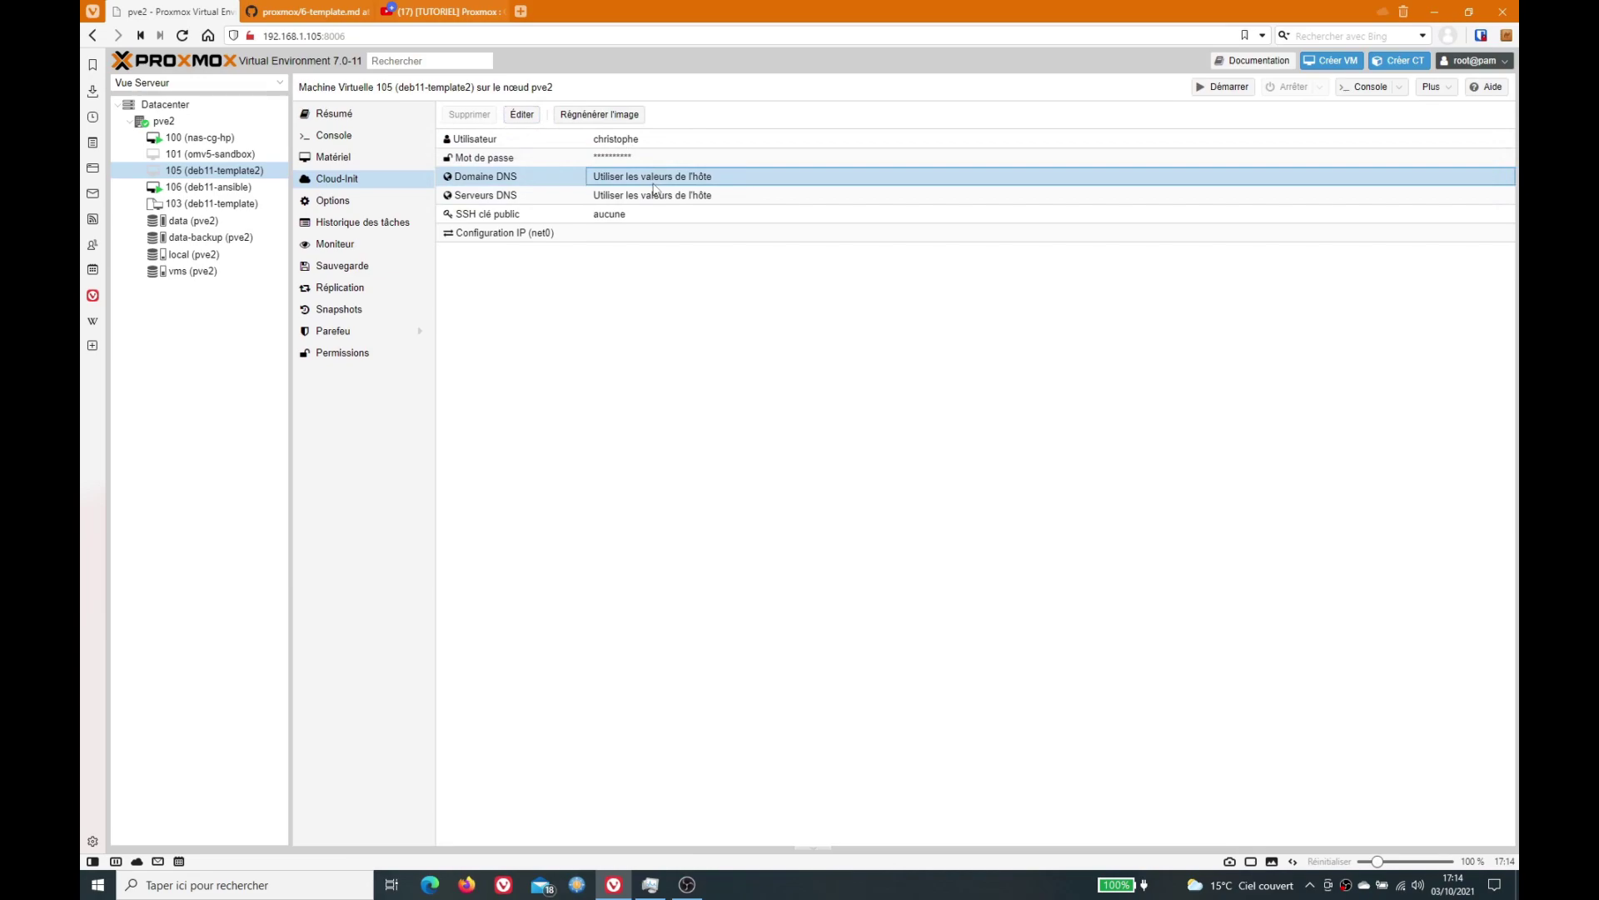
click(523, 114)
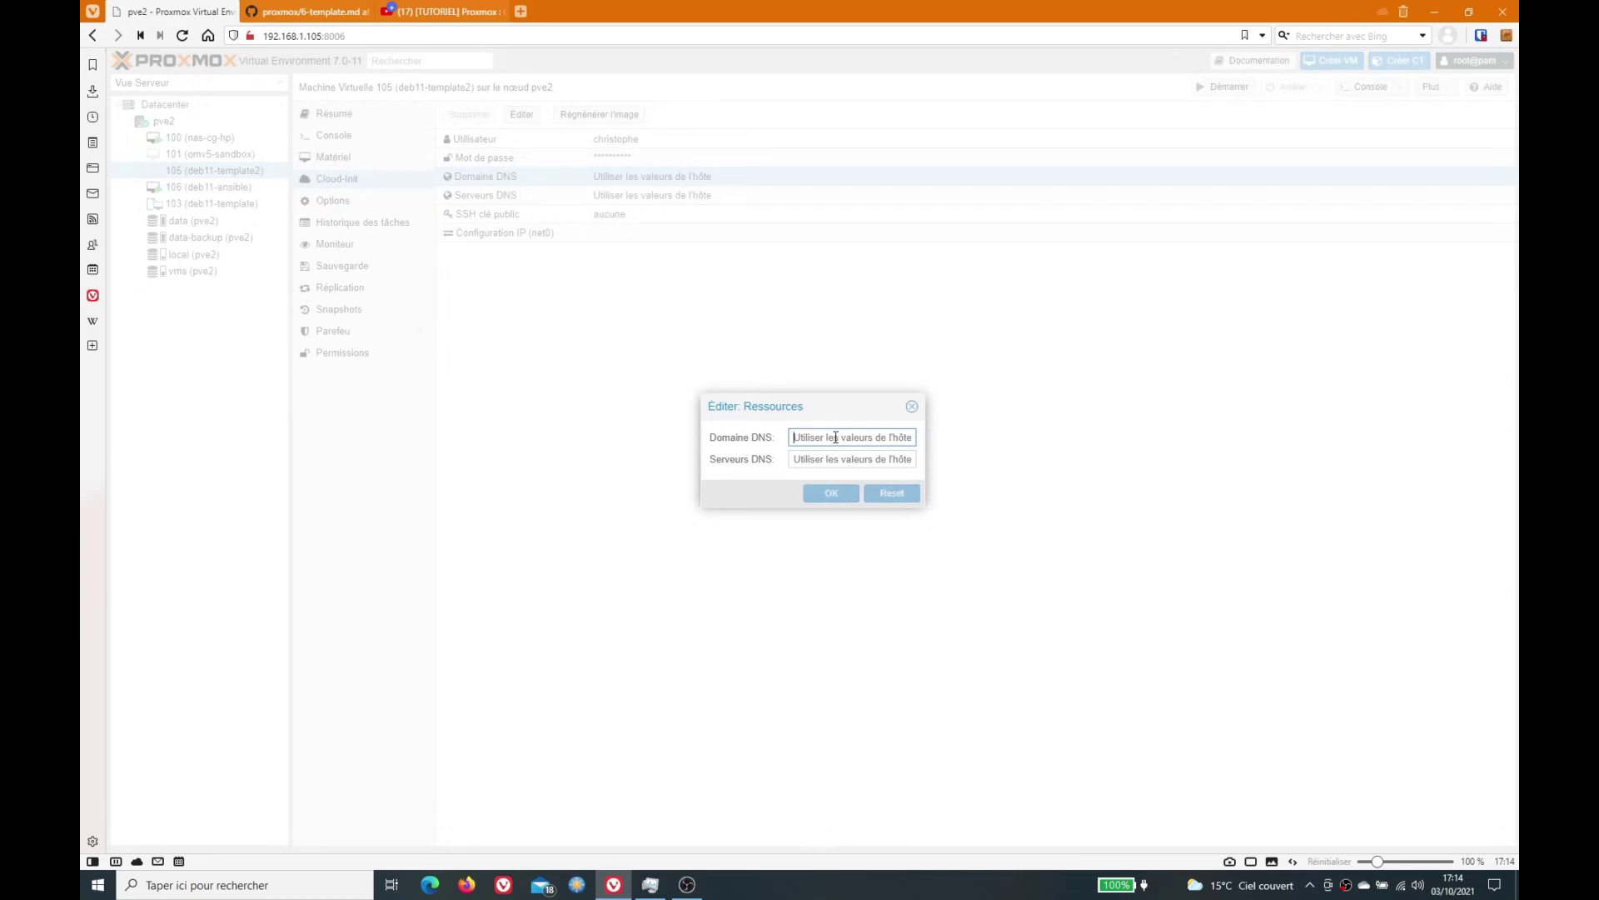
text(home)
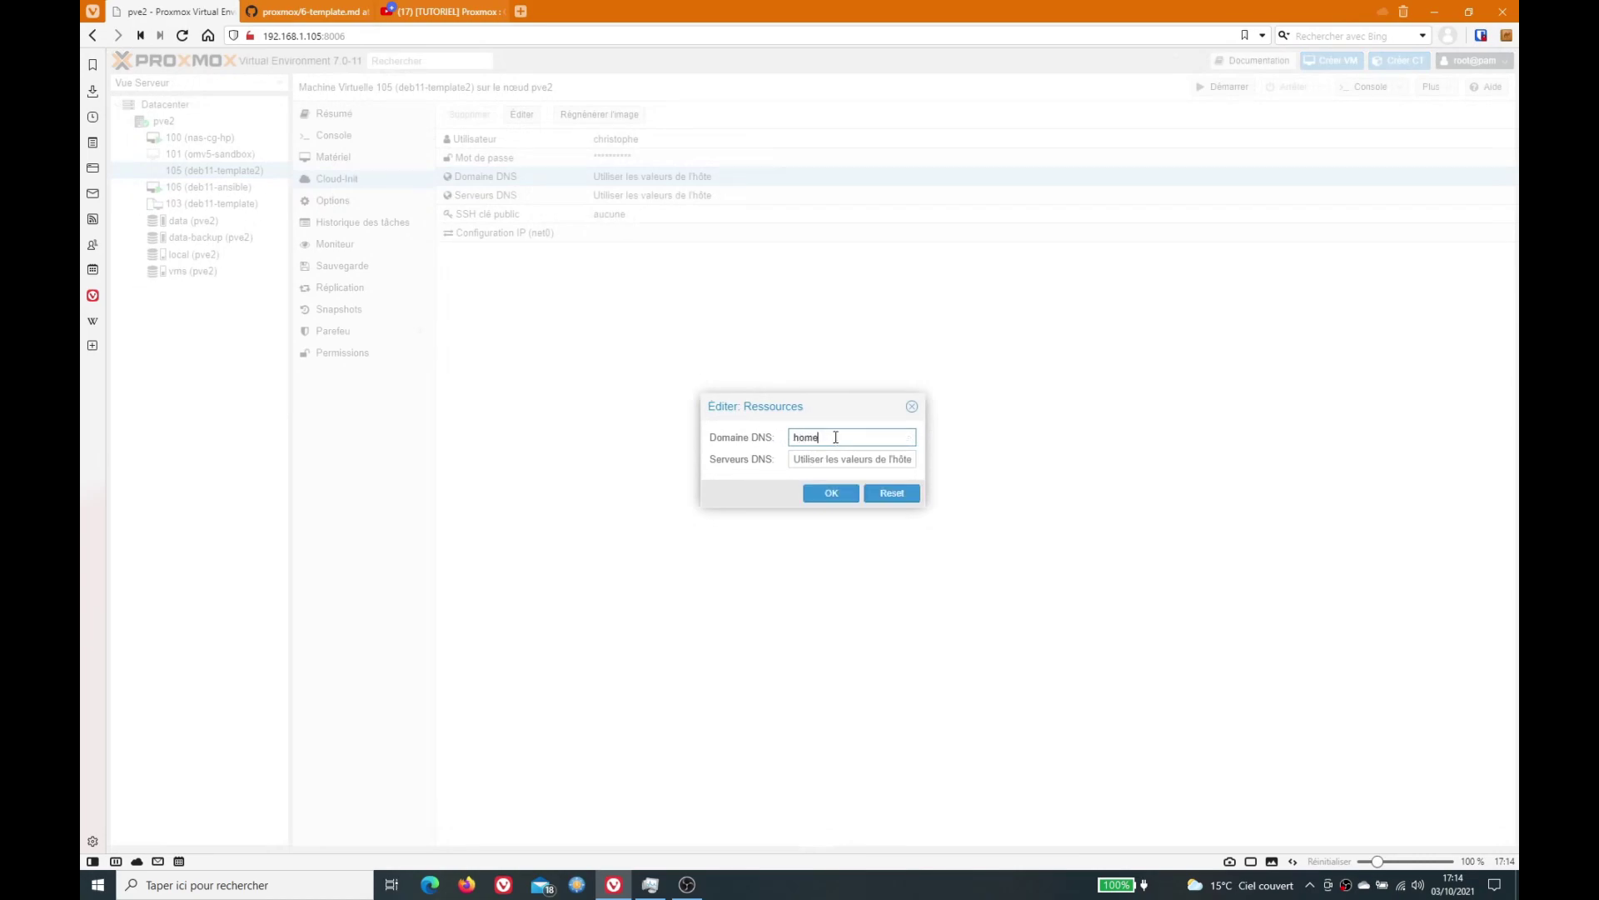
click(849, 495)
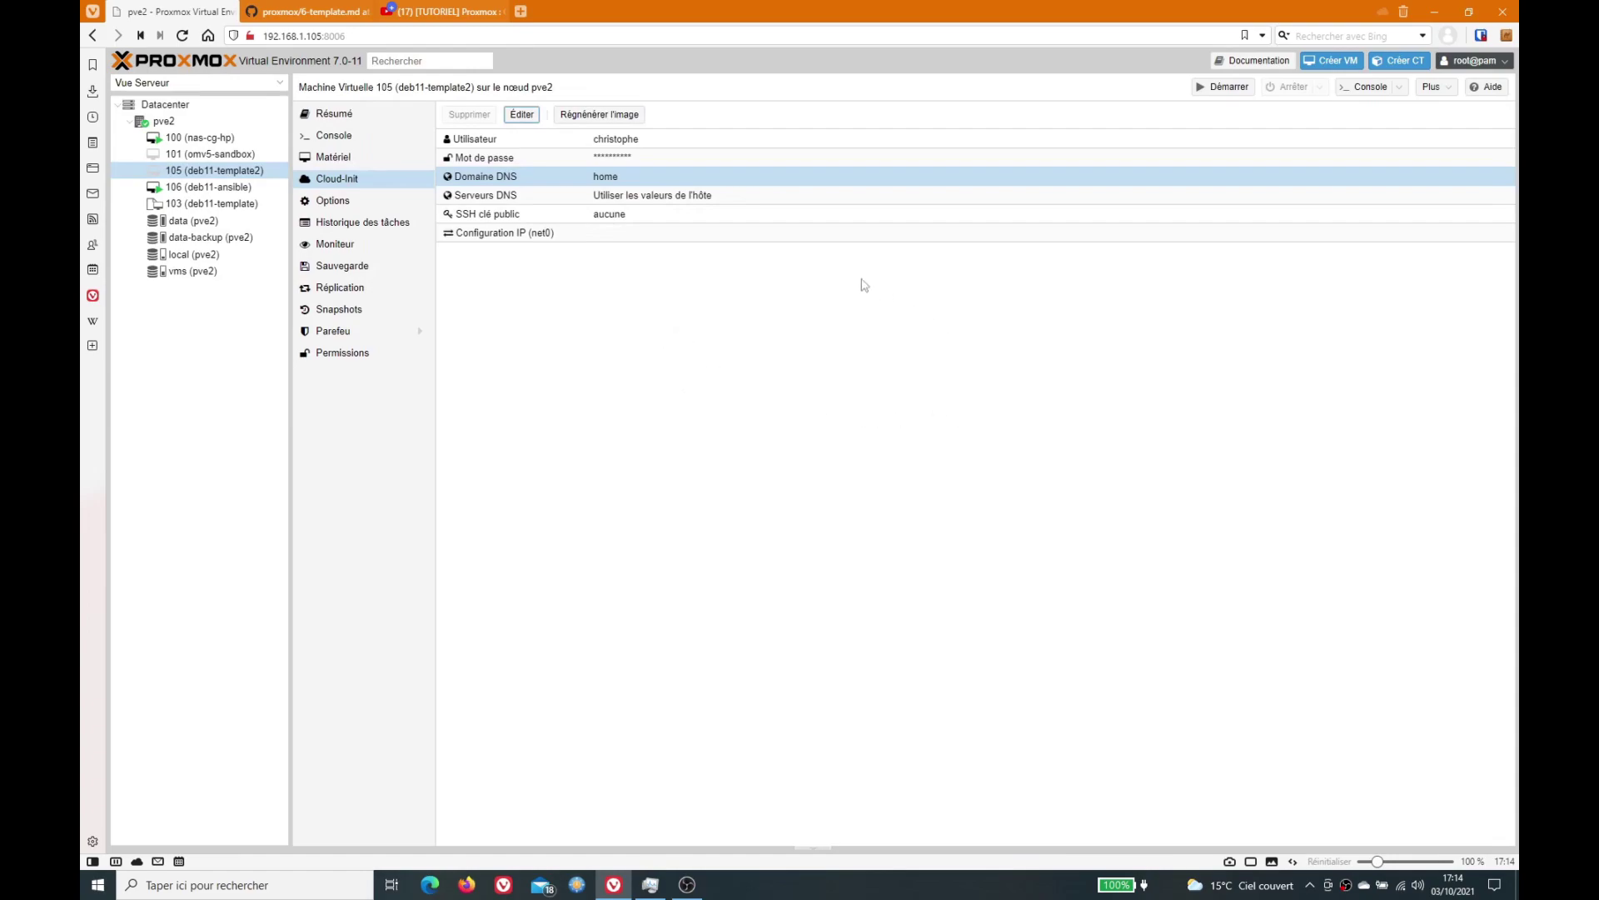
- Examine the Cloud-Init DNS servers entry and the public SSH key editor without loading a key
click(674, 203)
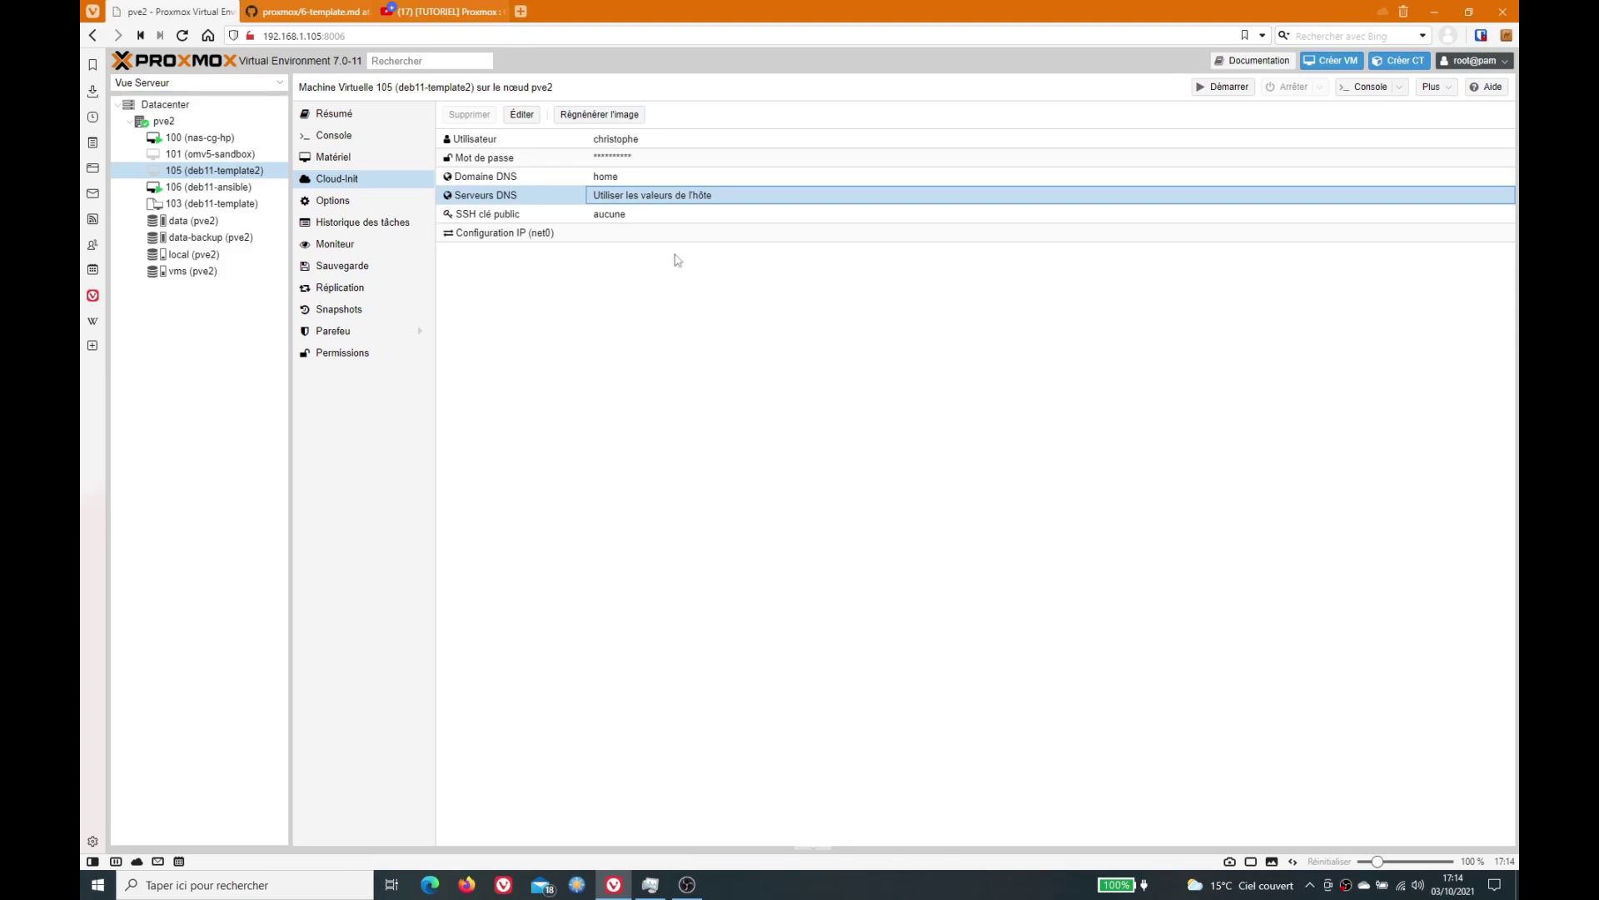
click(627, 210)
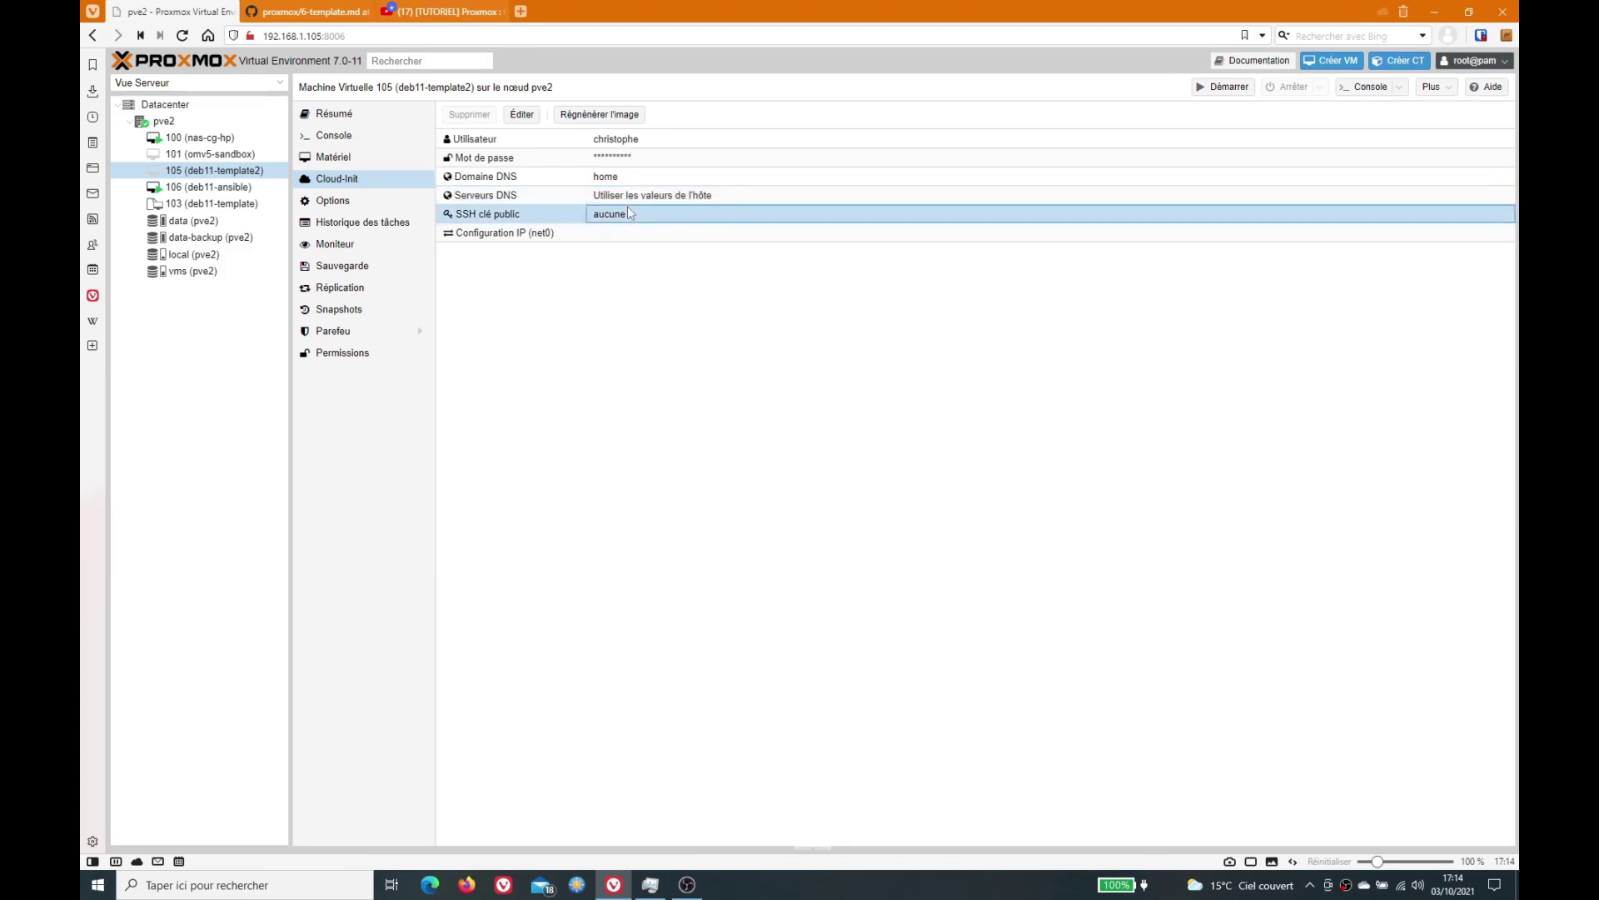
click(525, 114)
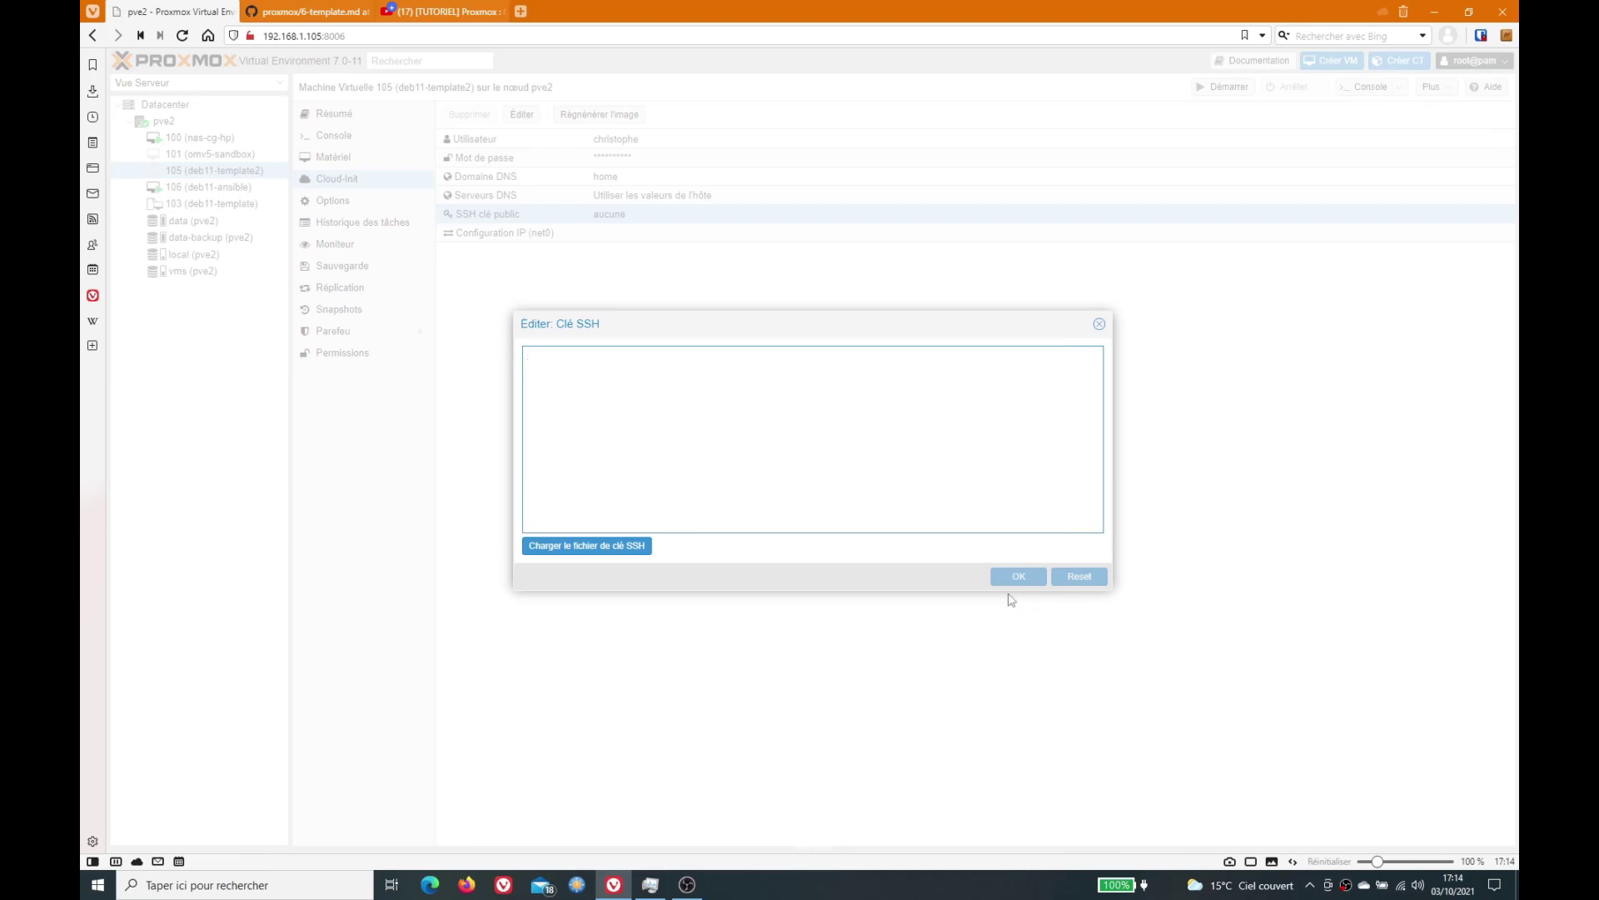
click(1099, 325)
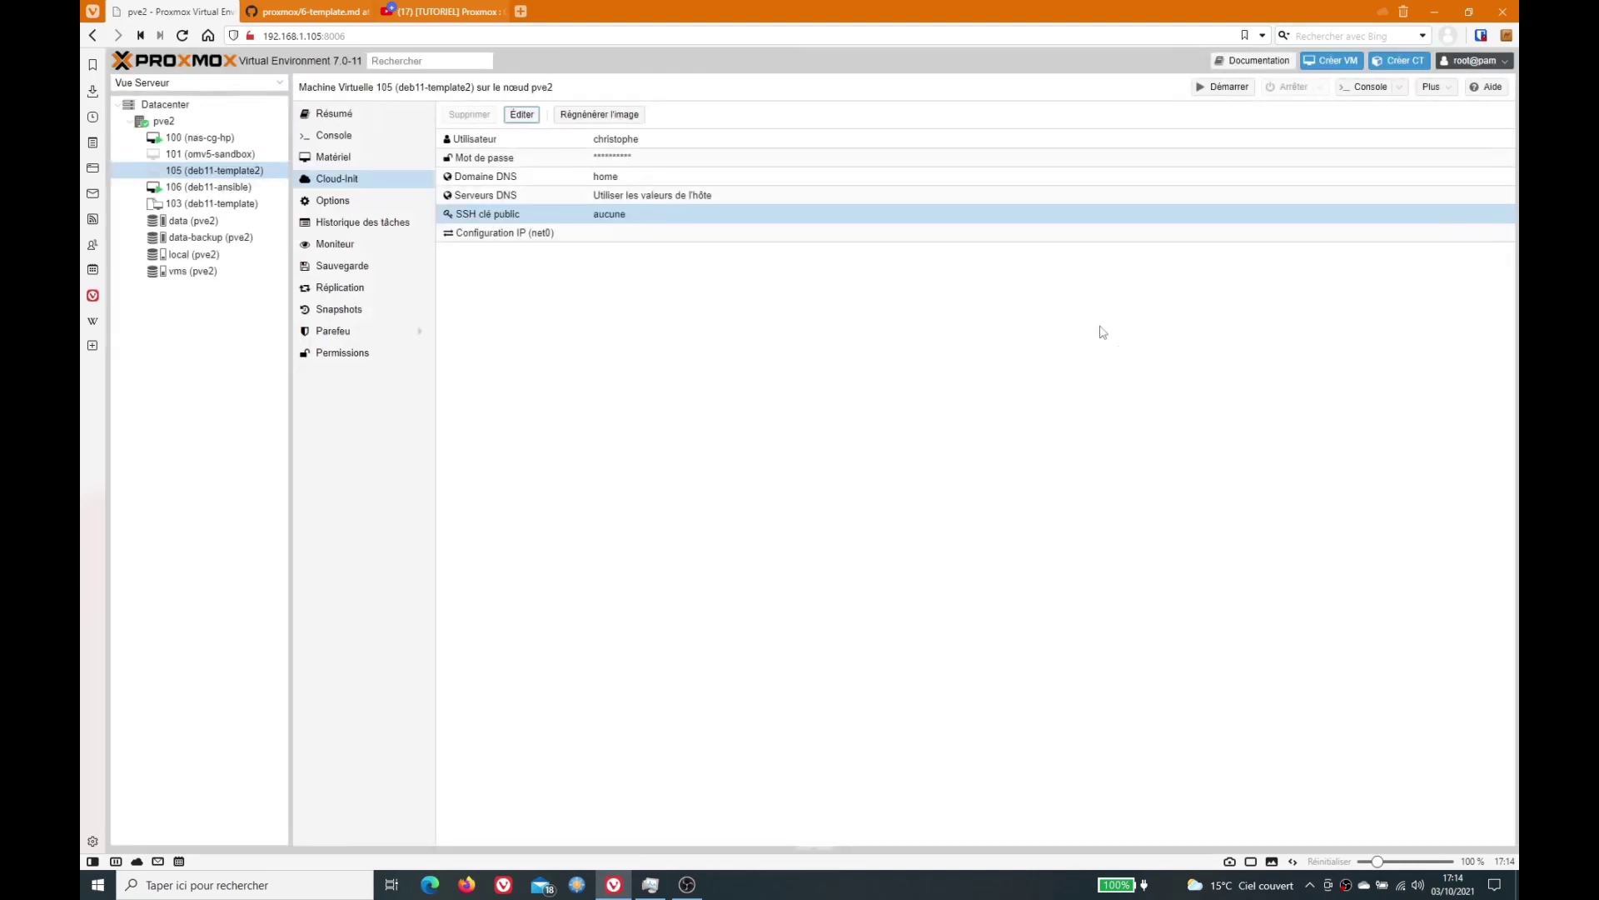
- Set the Cloud-Init IPv4 configuration of net0 to DHCP and regenerate the Cloud-Init image
click(564, 236)
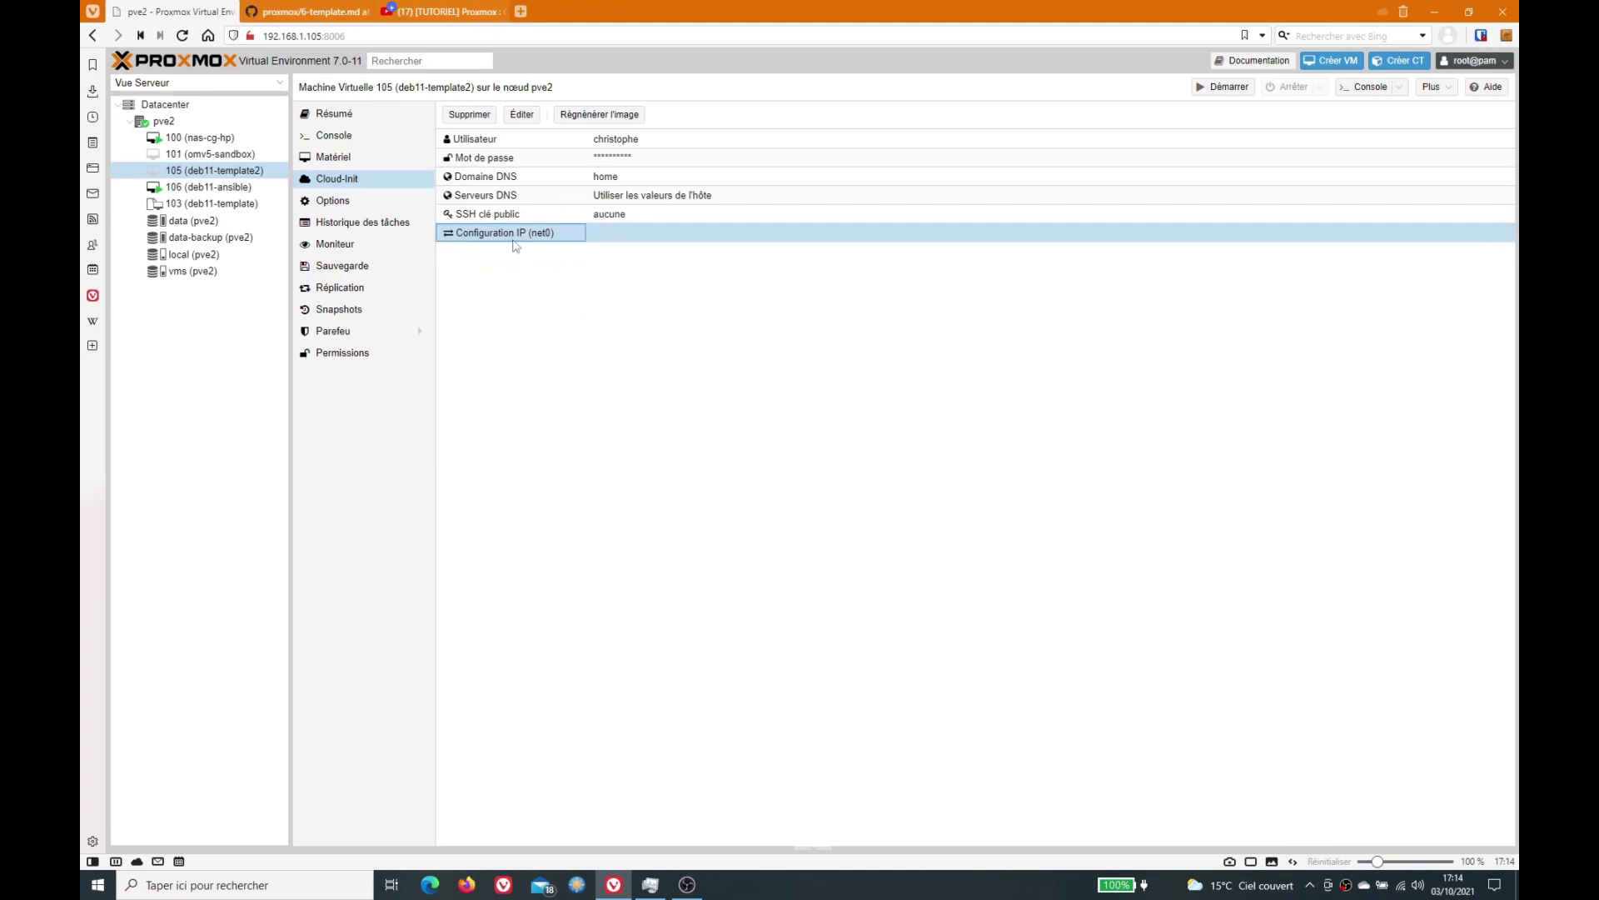
click(522, 116)
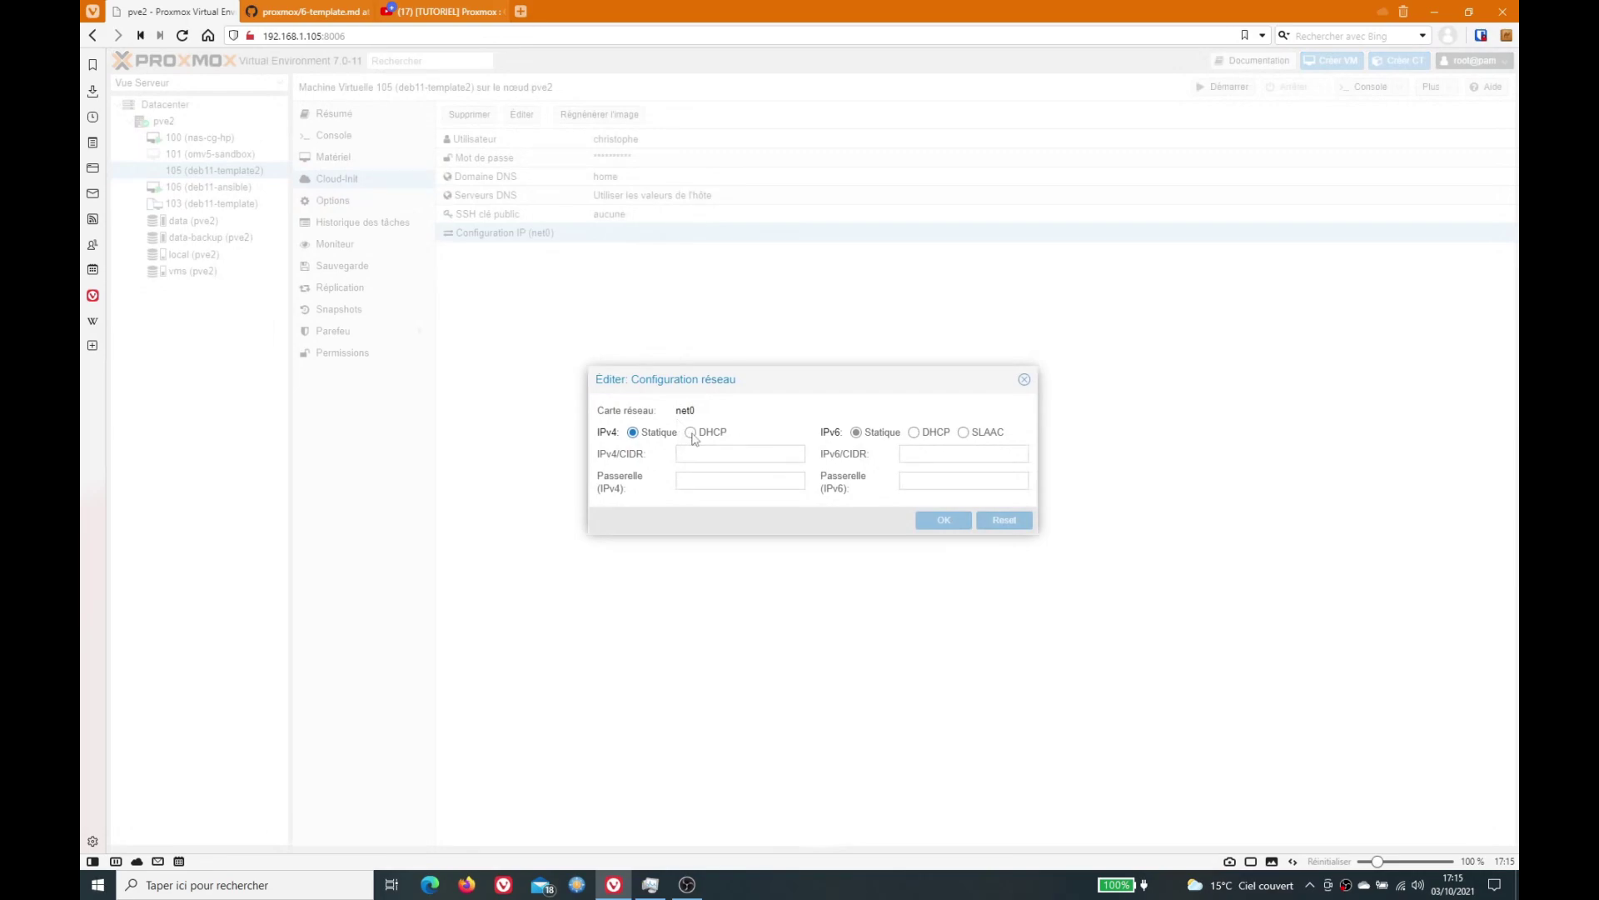
click(692, 433)
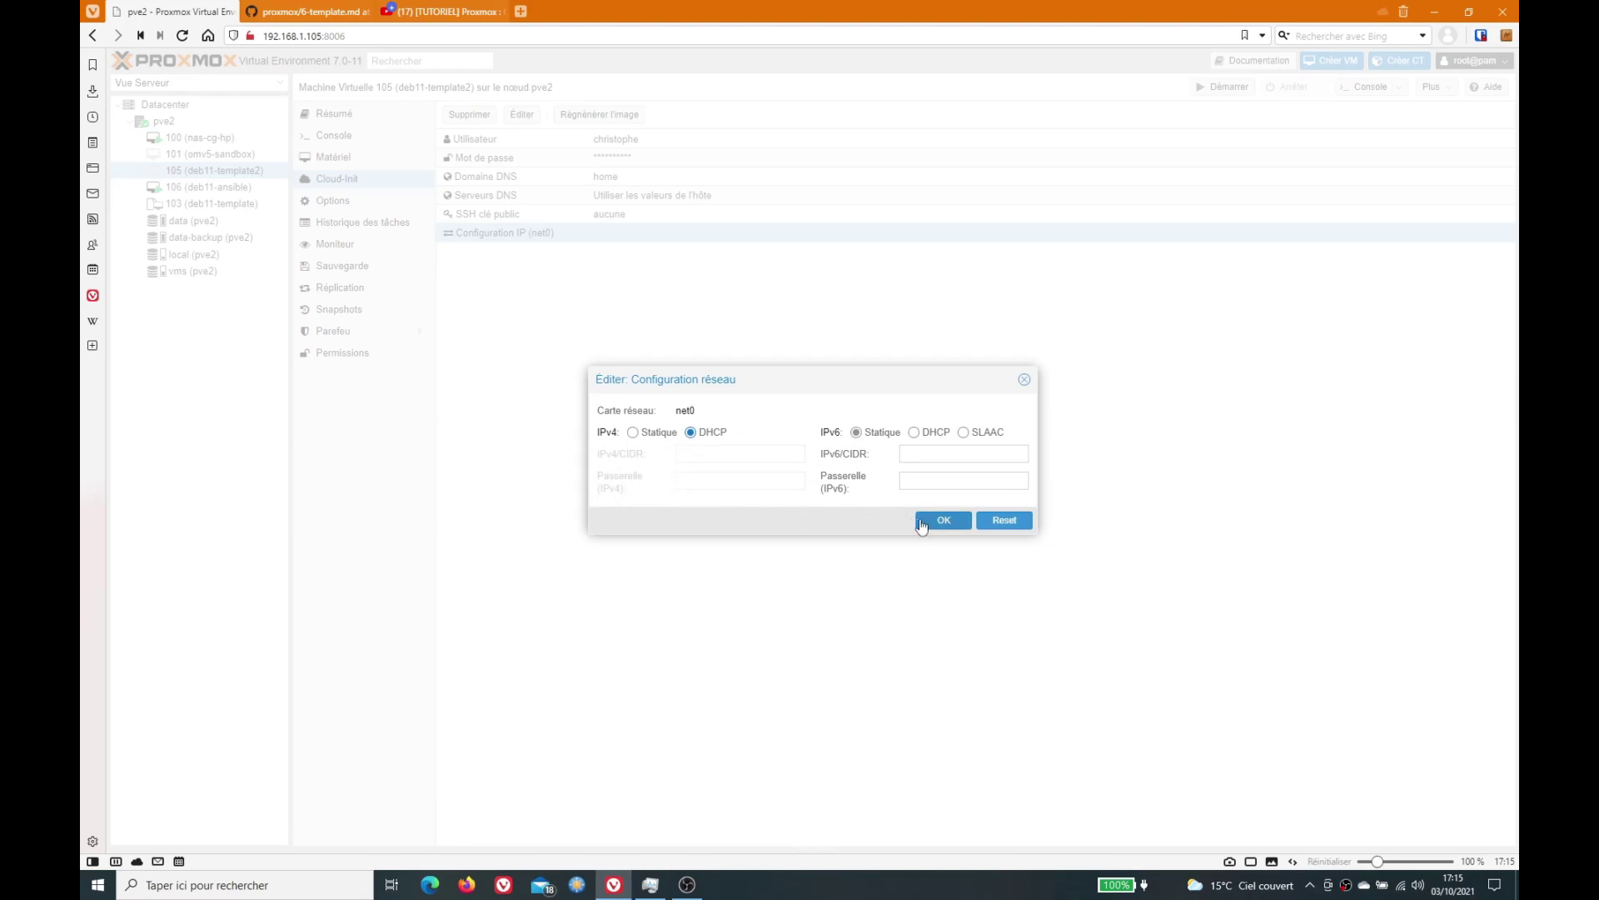
click(934, 522)
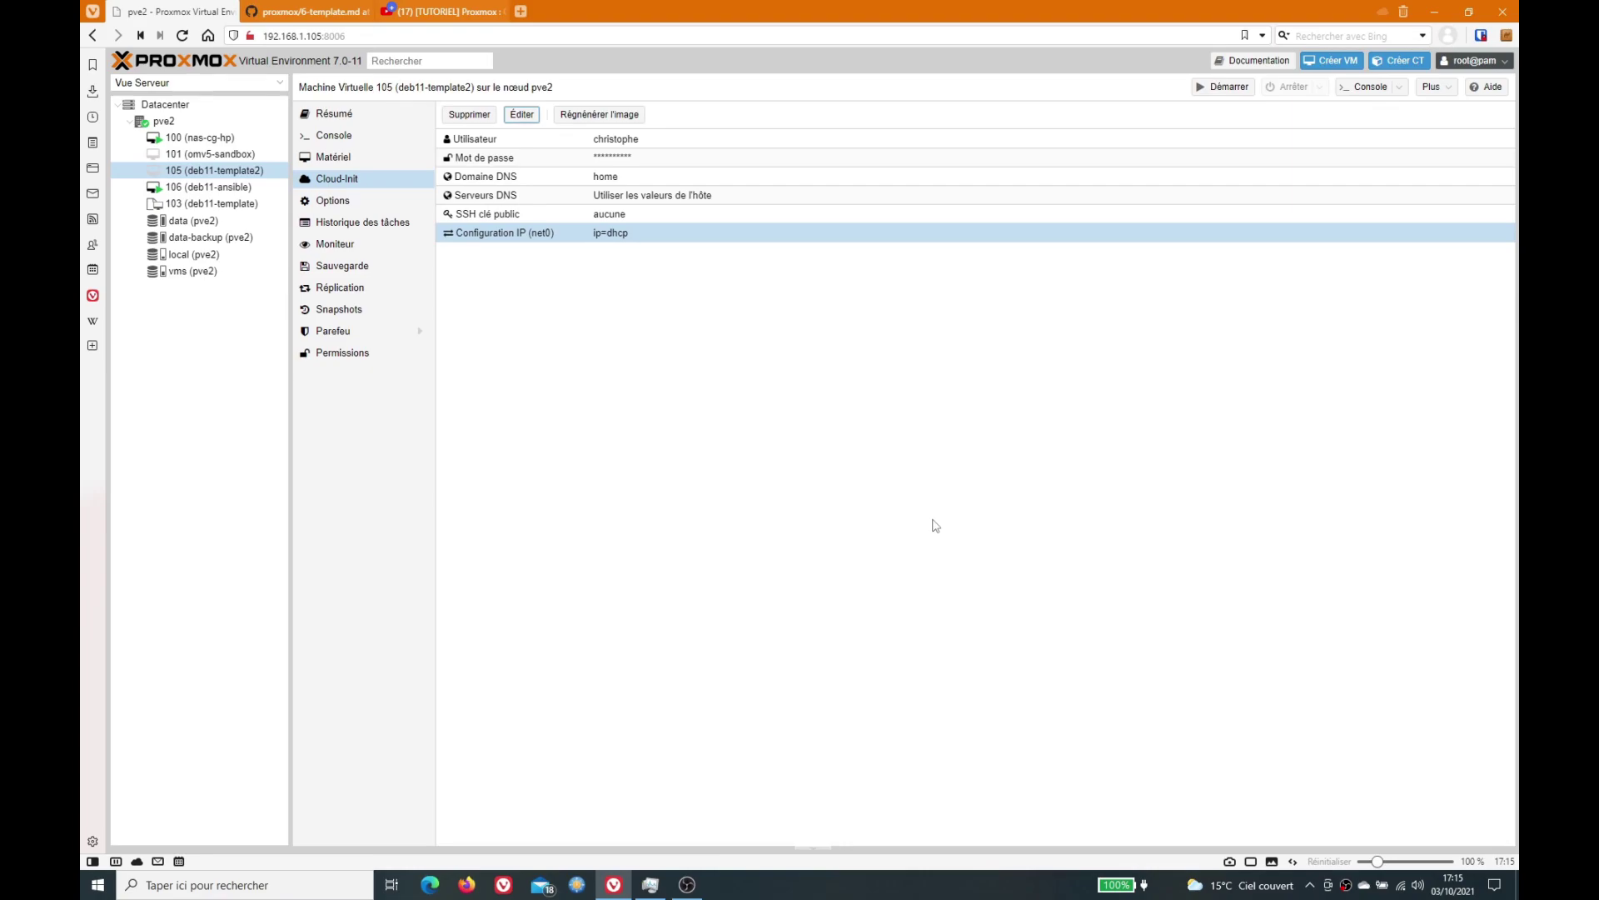
click(626, 120)
- Convert VM 105 (deb11-template2) into a template and confirm the conversion
right_click(219, 173)
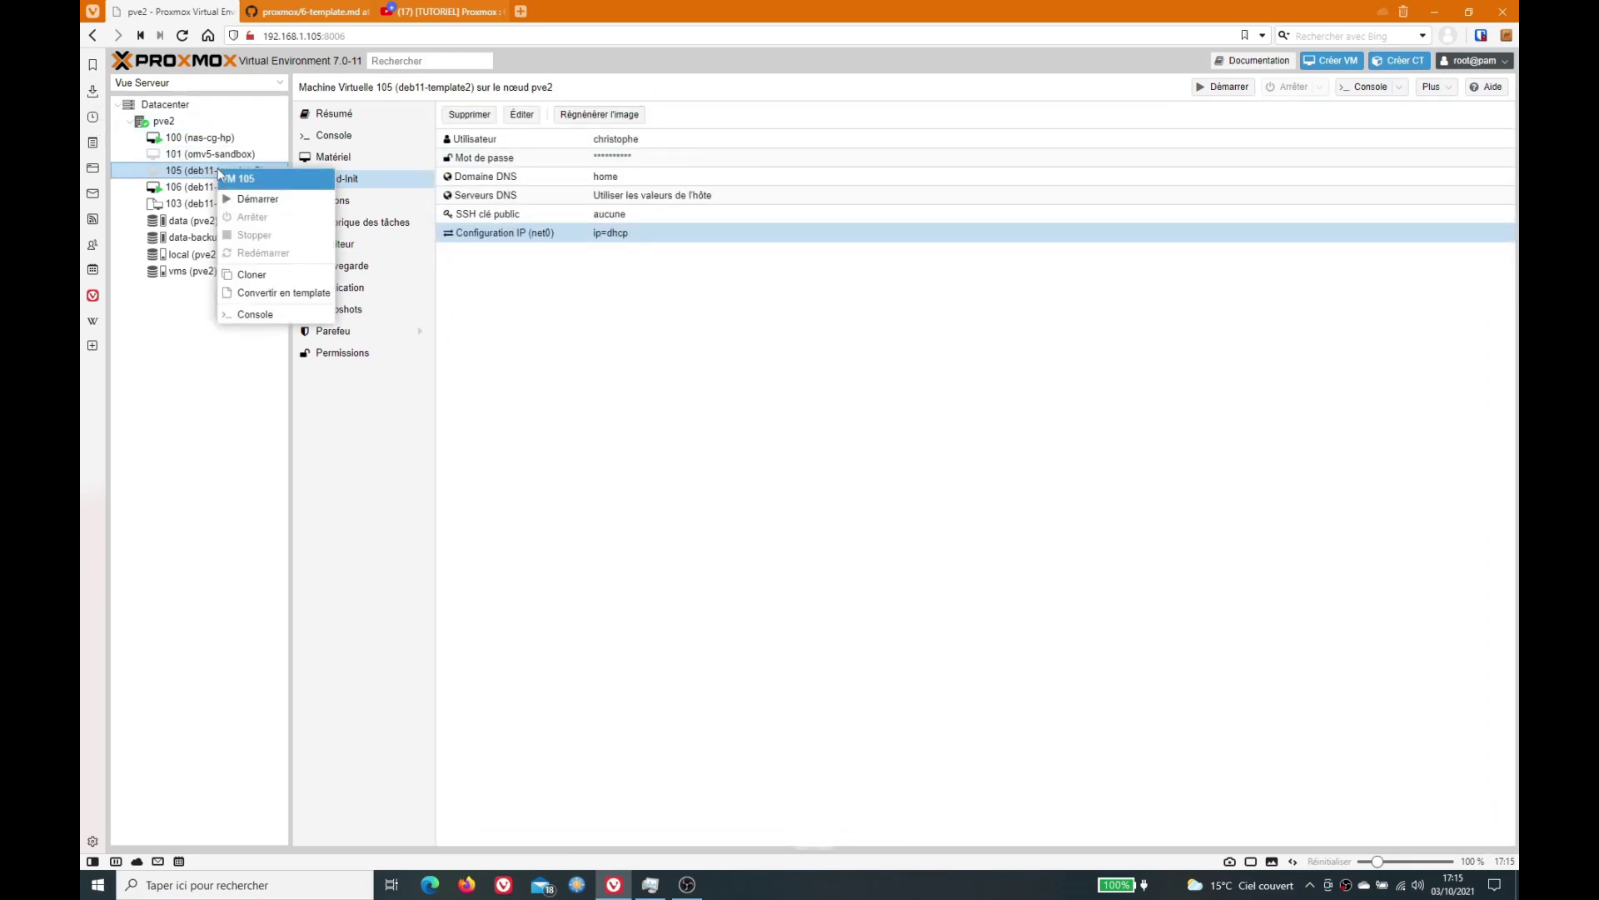
click(303, 295)
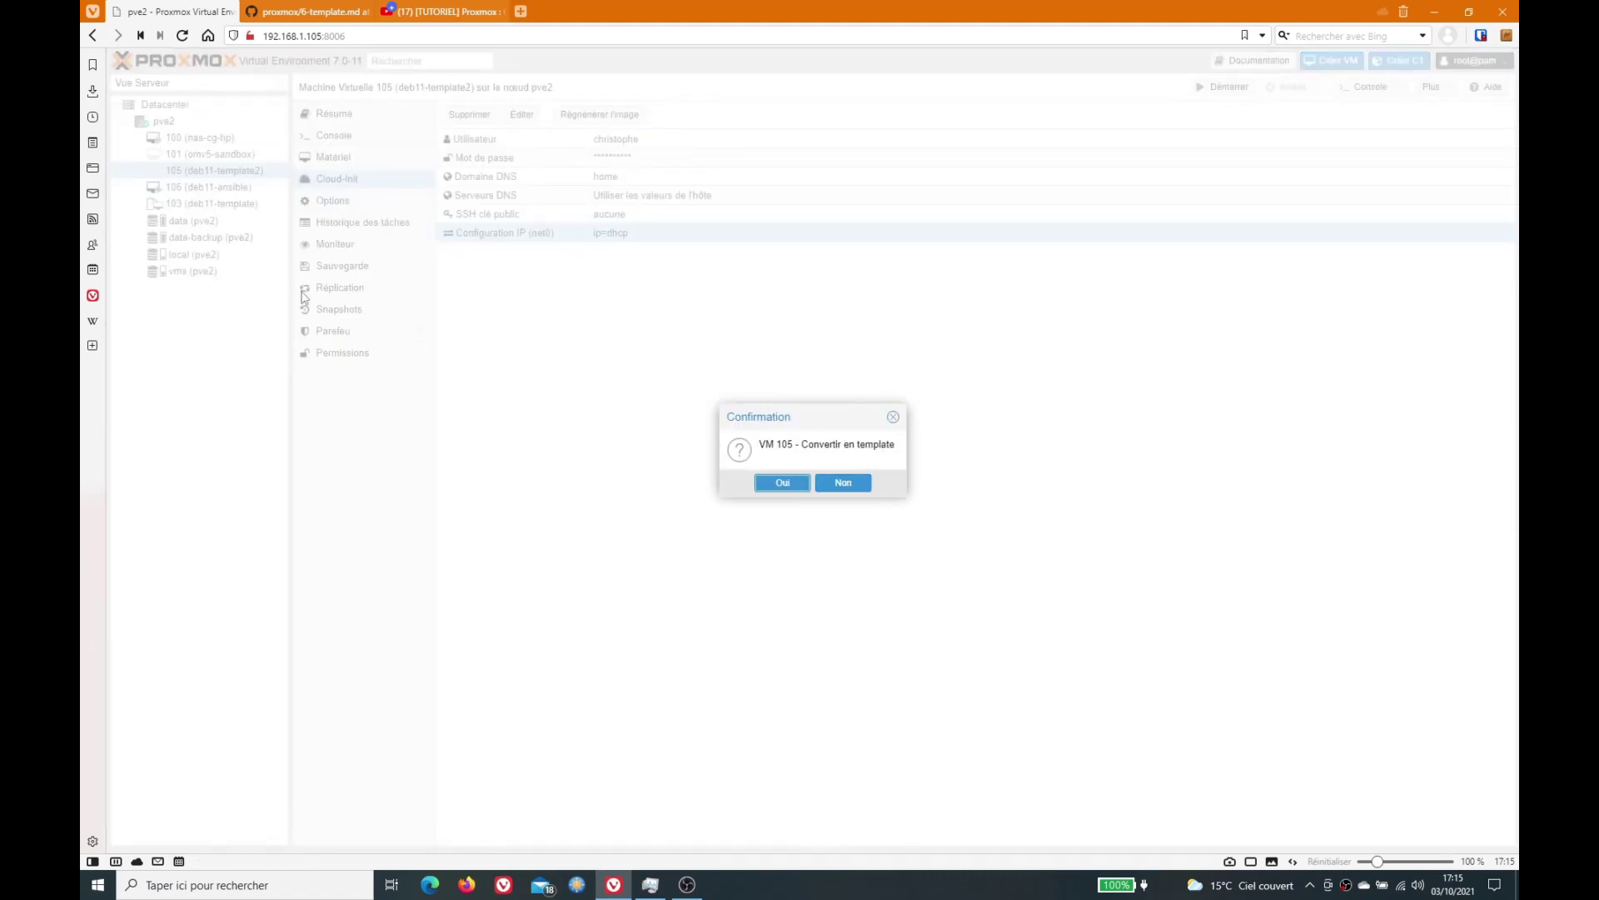
click(784, 484)
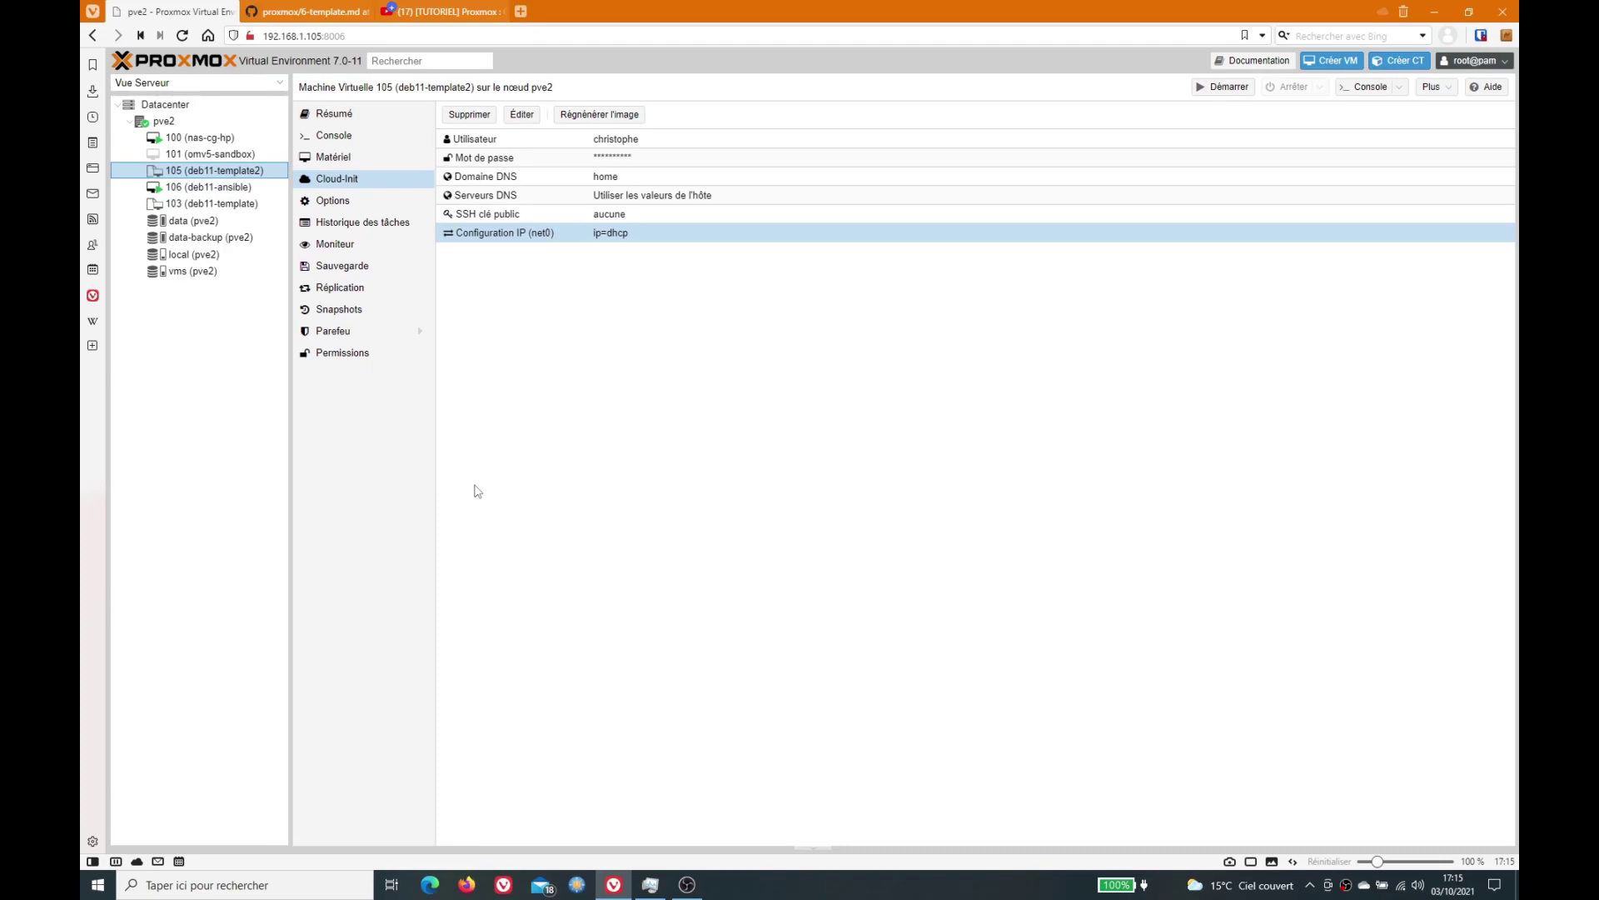
- Create a full clone (Clone Intégral) of template 105 on node pve2, with VM ID 102 and the name deb11-test
right_click(191, 173)
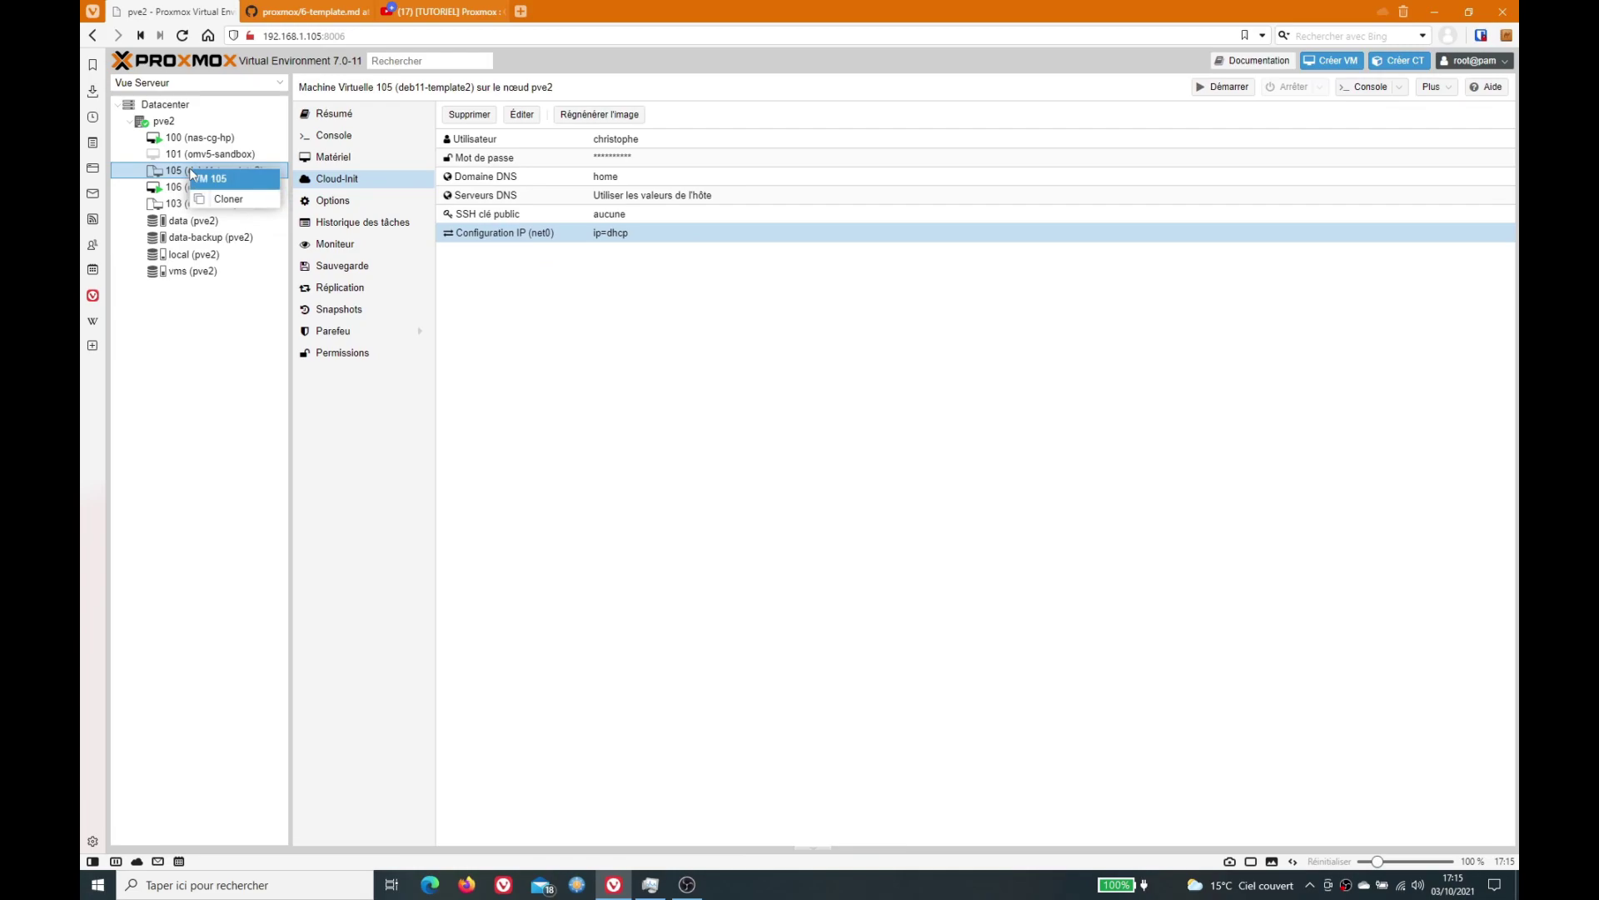
click(228, 199)
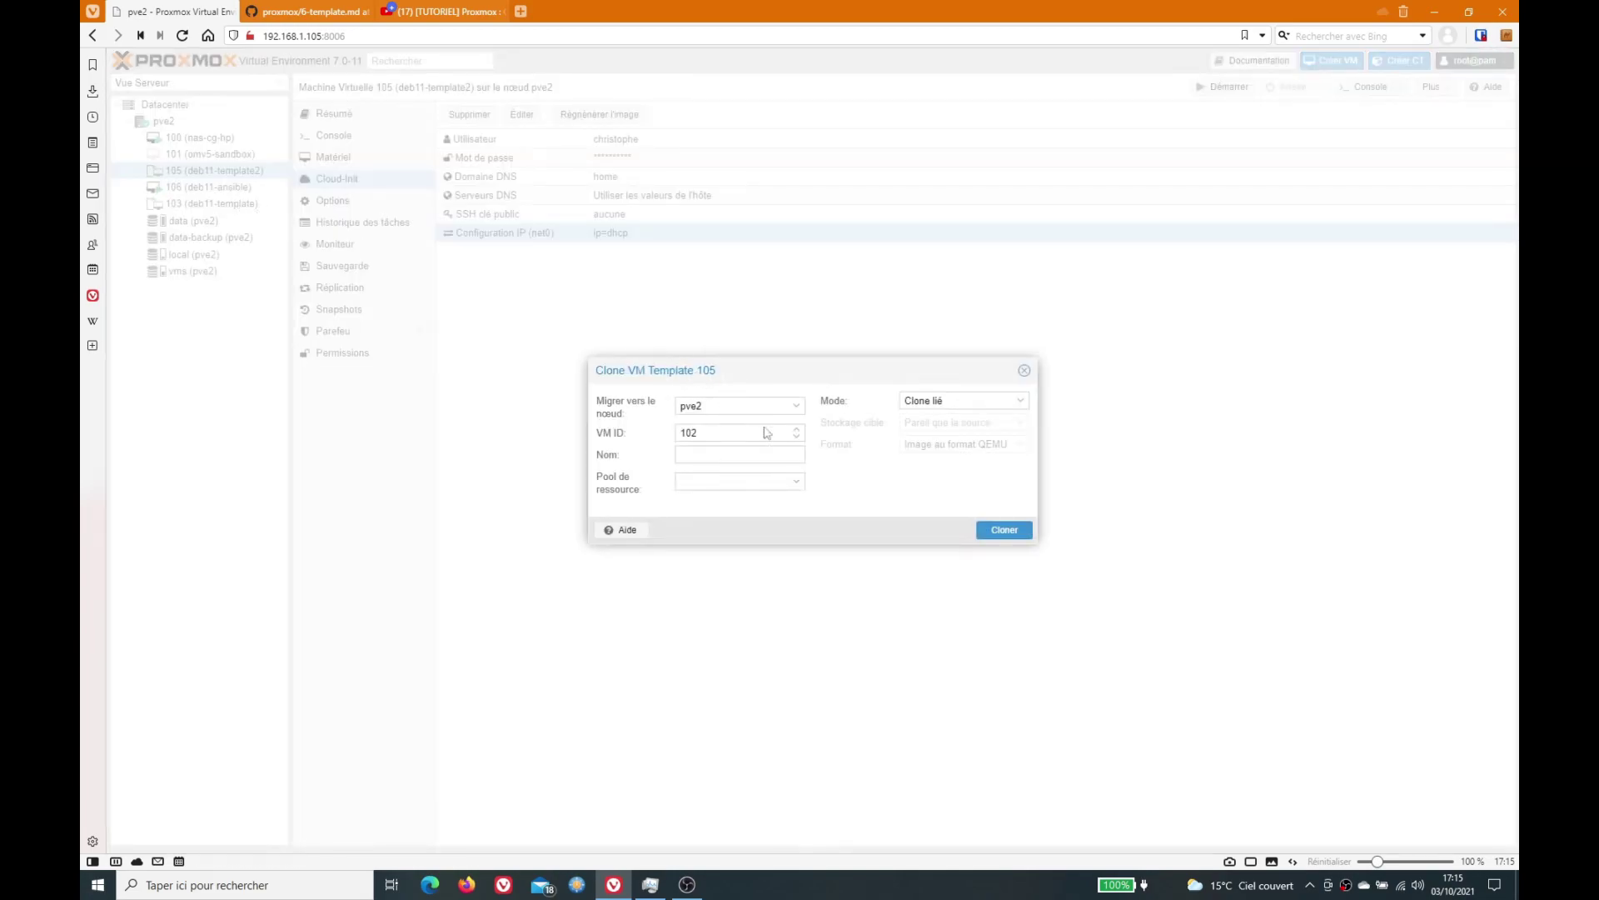
click(1012, 403)
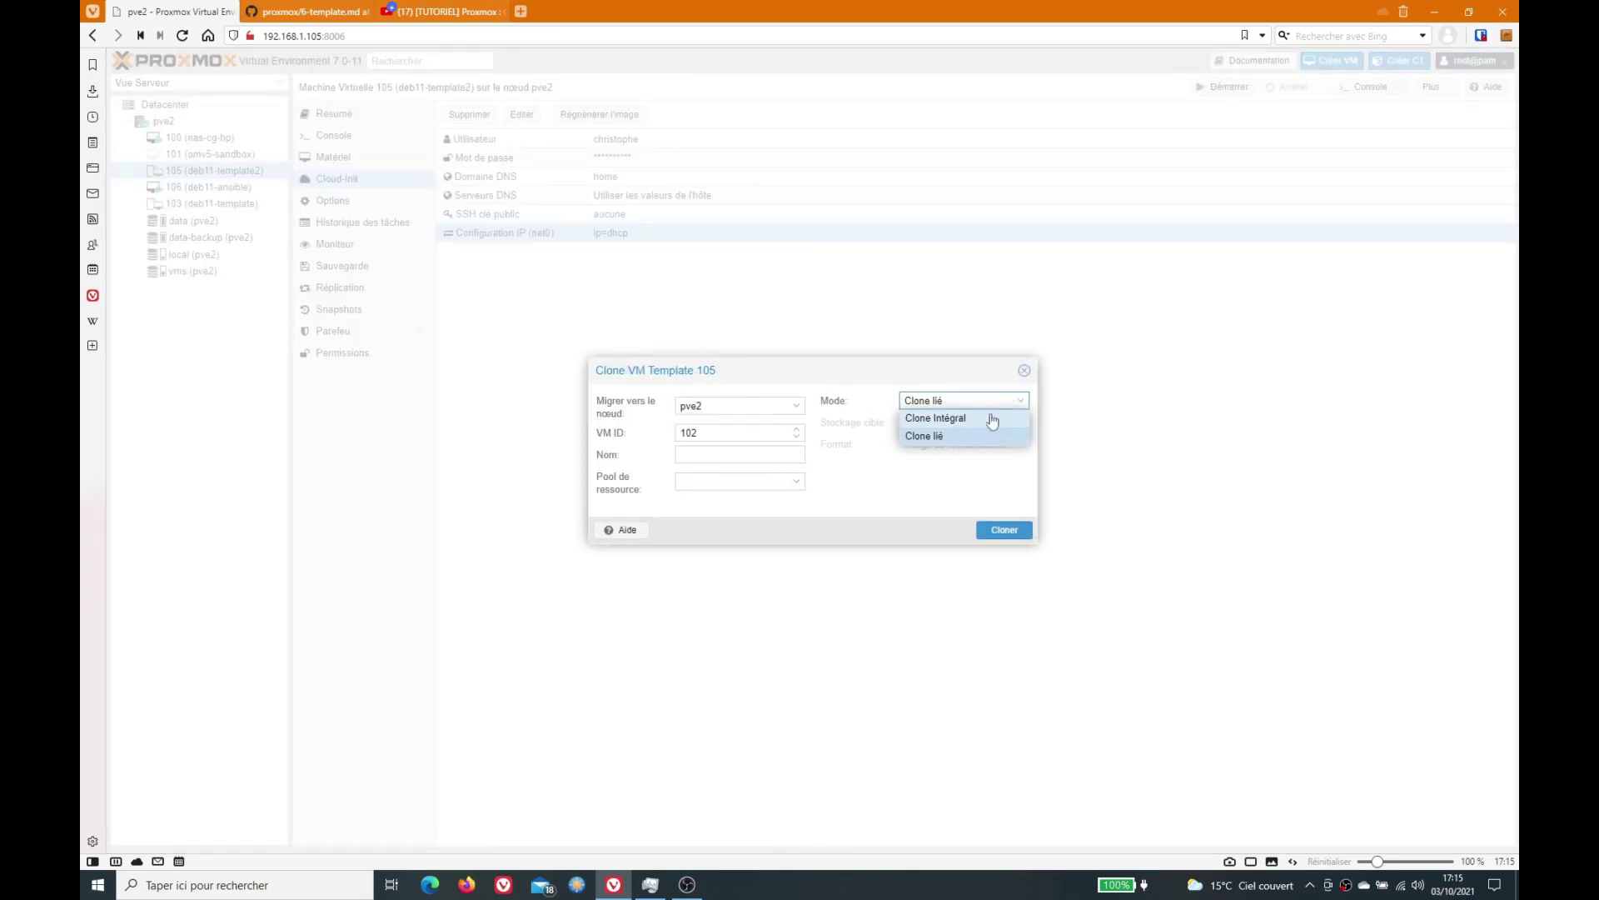
click(992, 418)
click(745, 451)
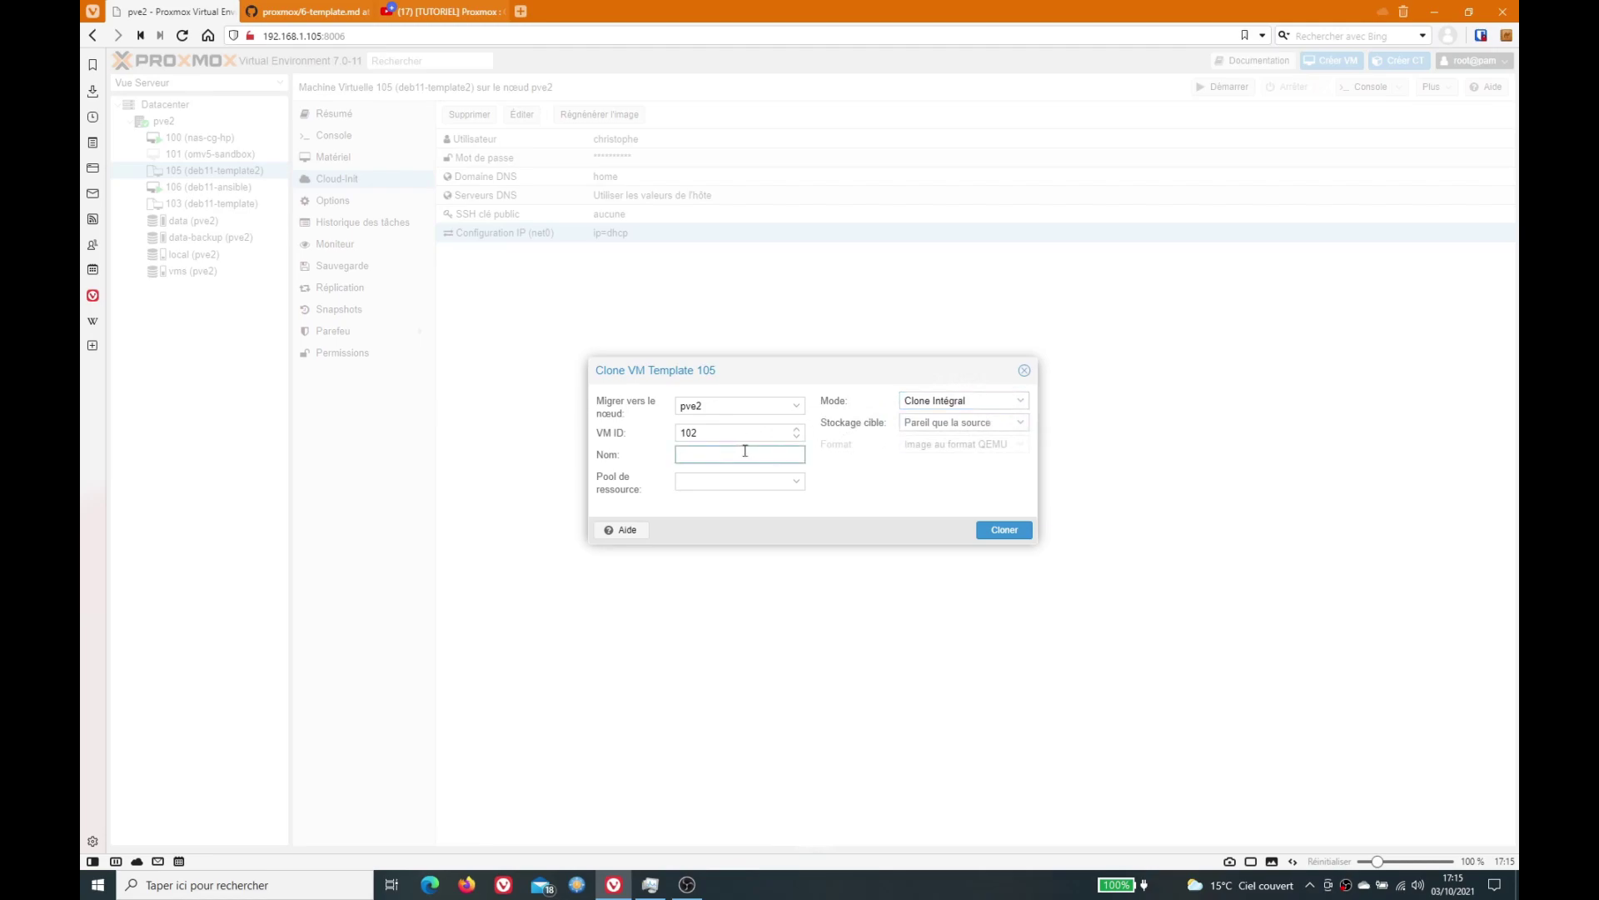
text(tes)
key(BackSpace)
key(BackSpace)
key(BackSpace)
text(deb11-tes)
click(1004, 534)
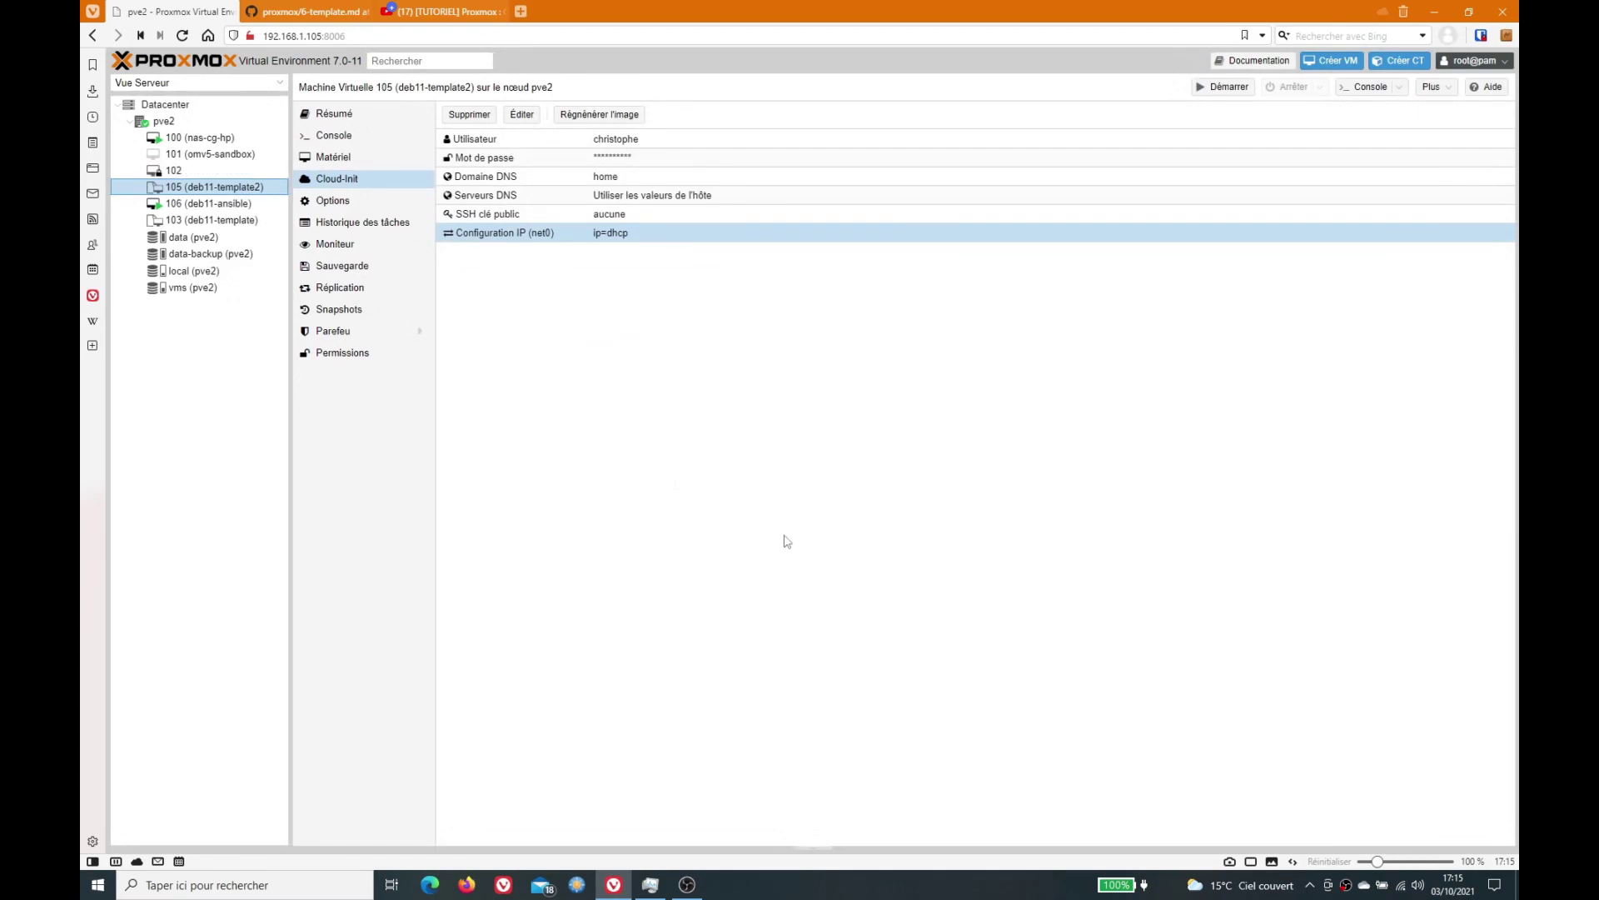
- Open the Cloud-Init settings of VM 102 (deb11-test) and regenerate its Cloud-Init image
mouse_move(182, 172)
click(242, 173)
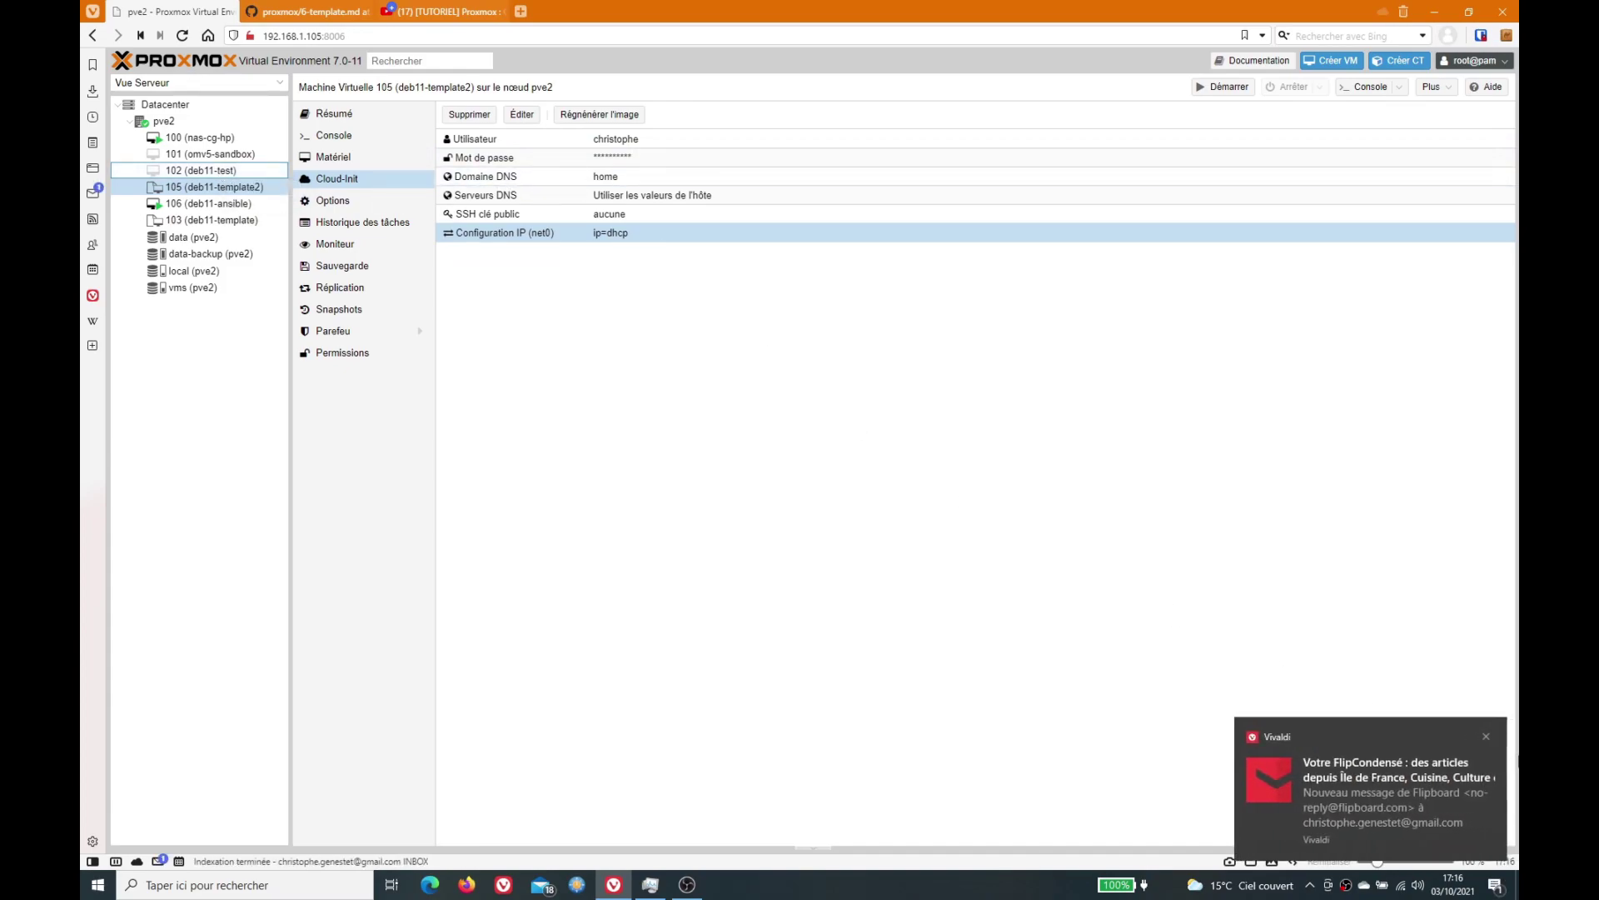
click(1487, 738)
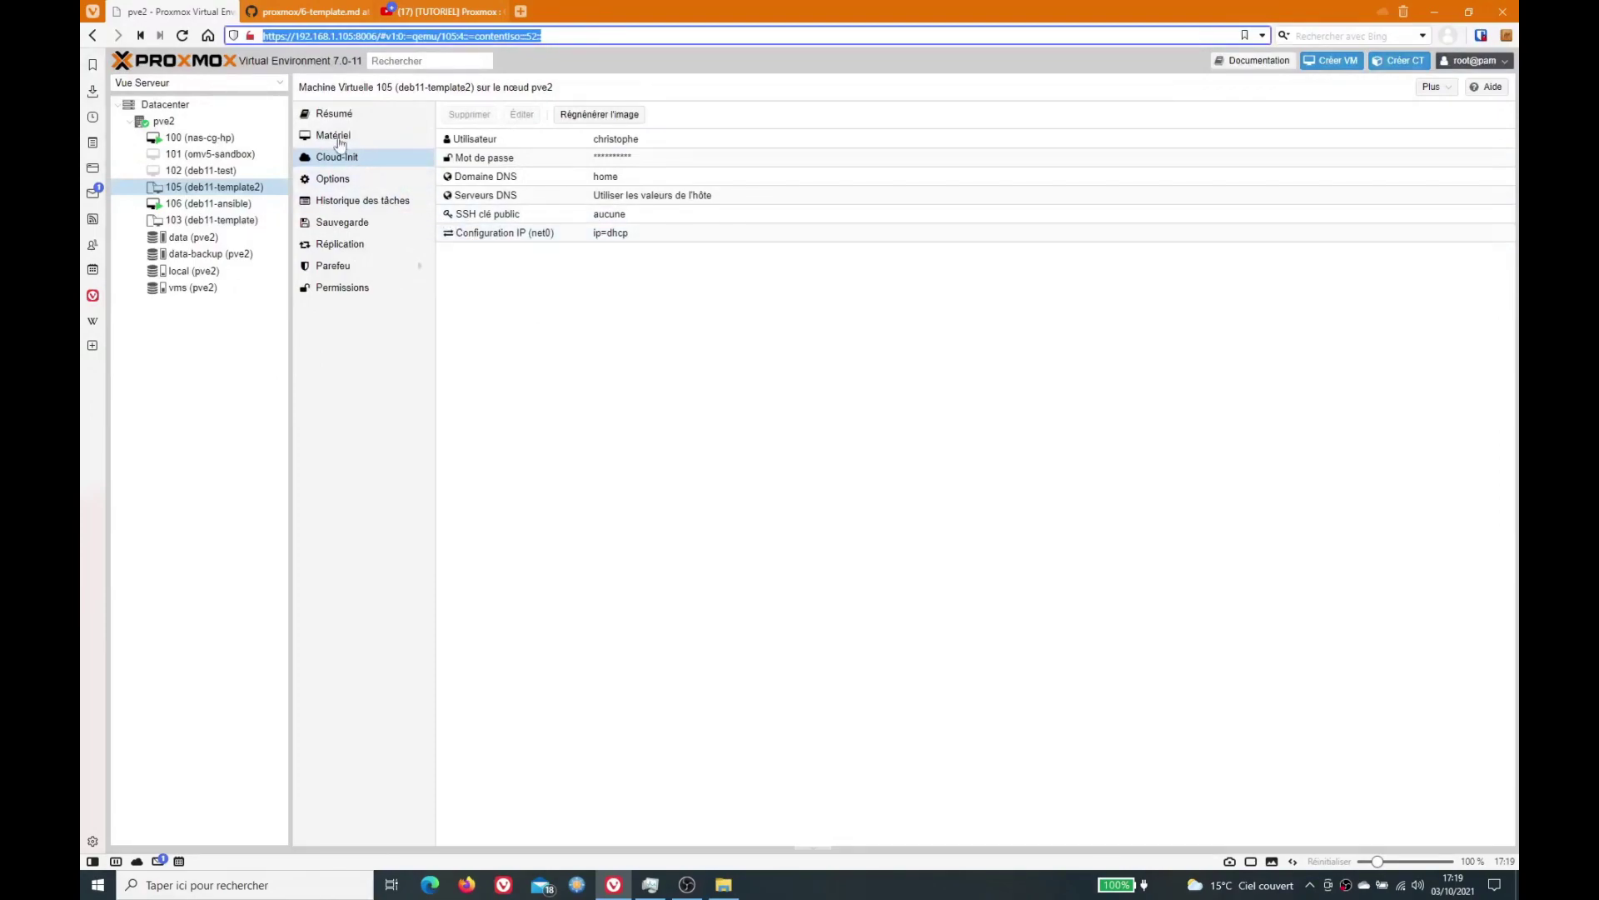
click(191, 170)
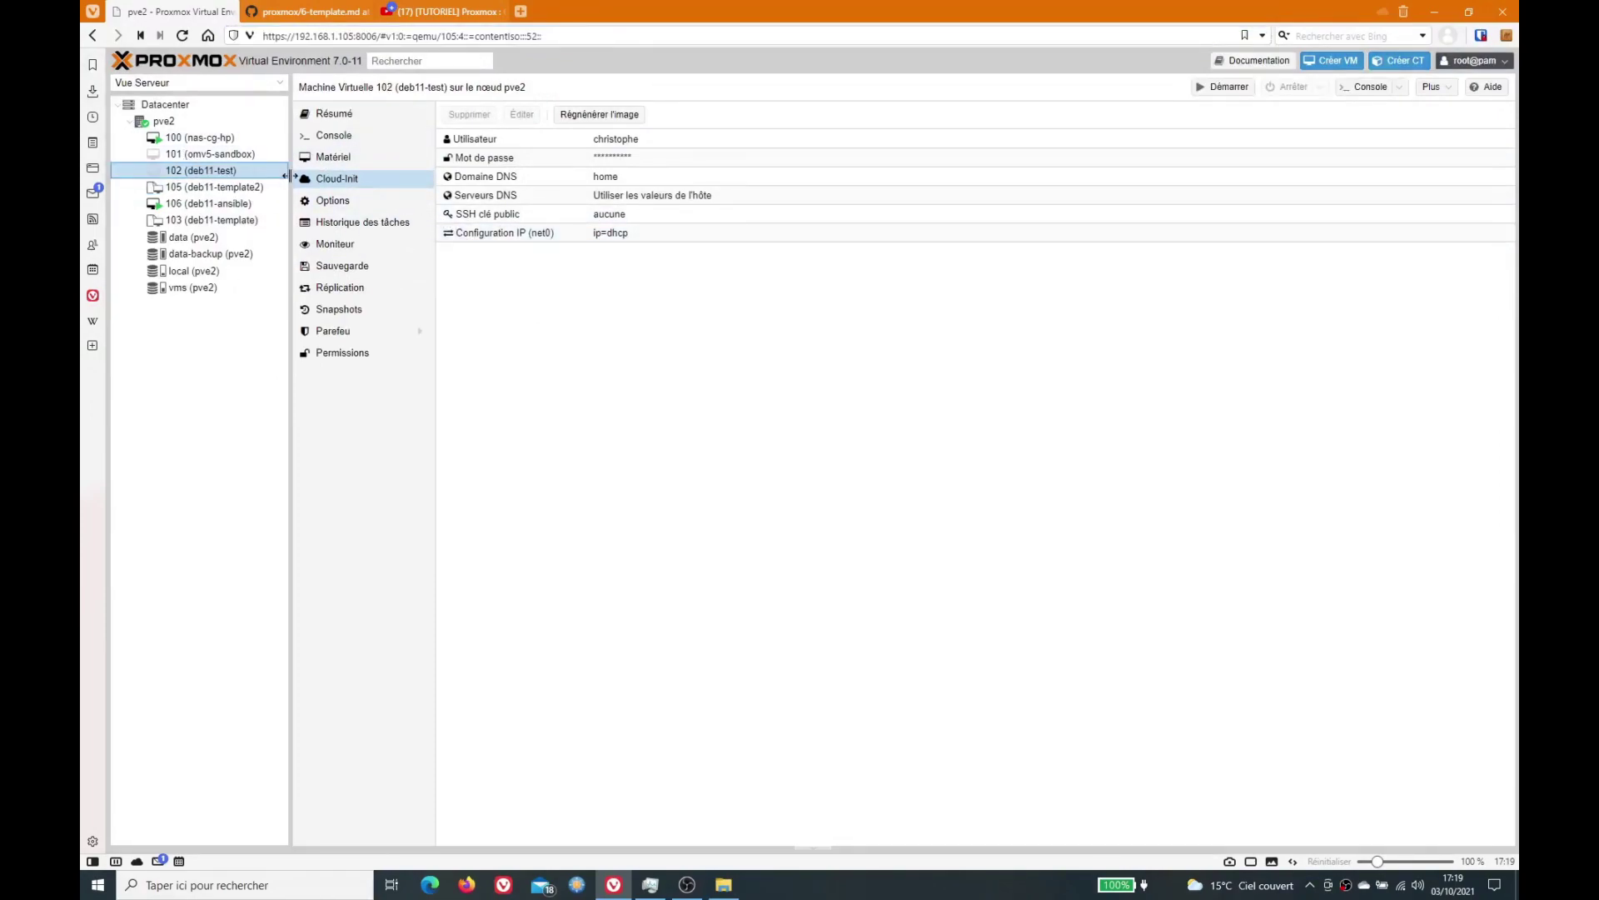
click(321, 139)
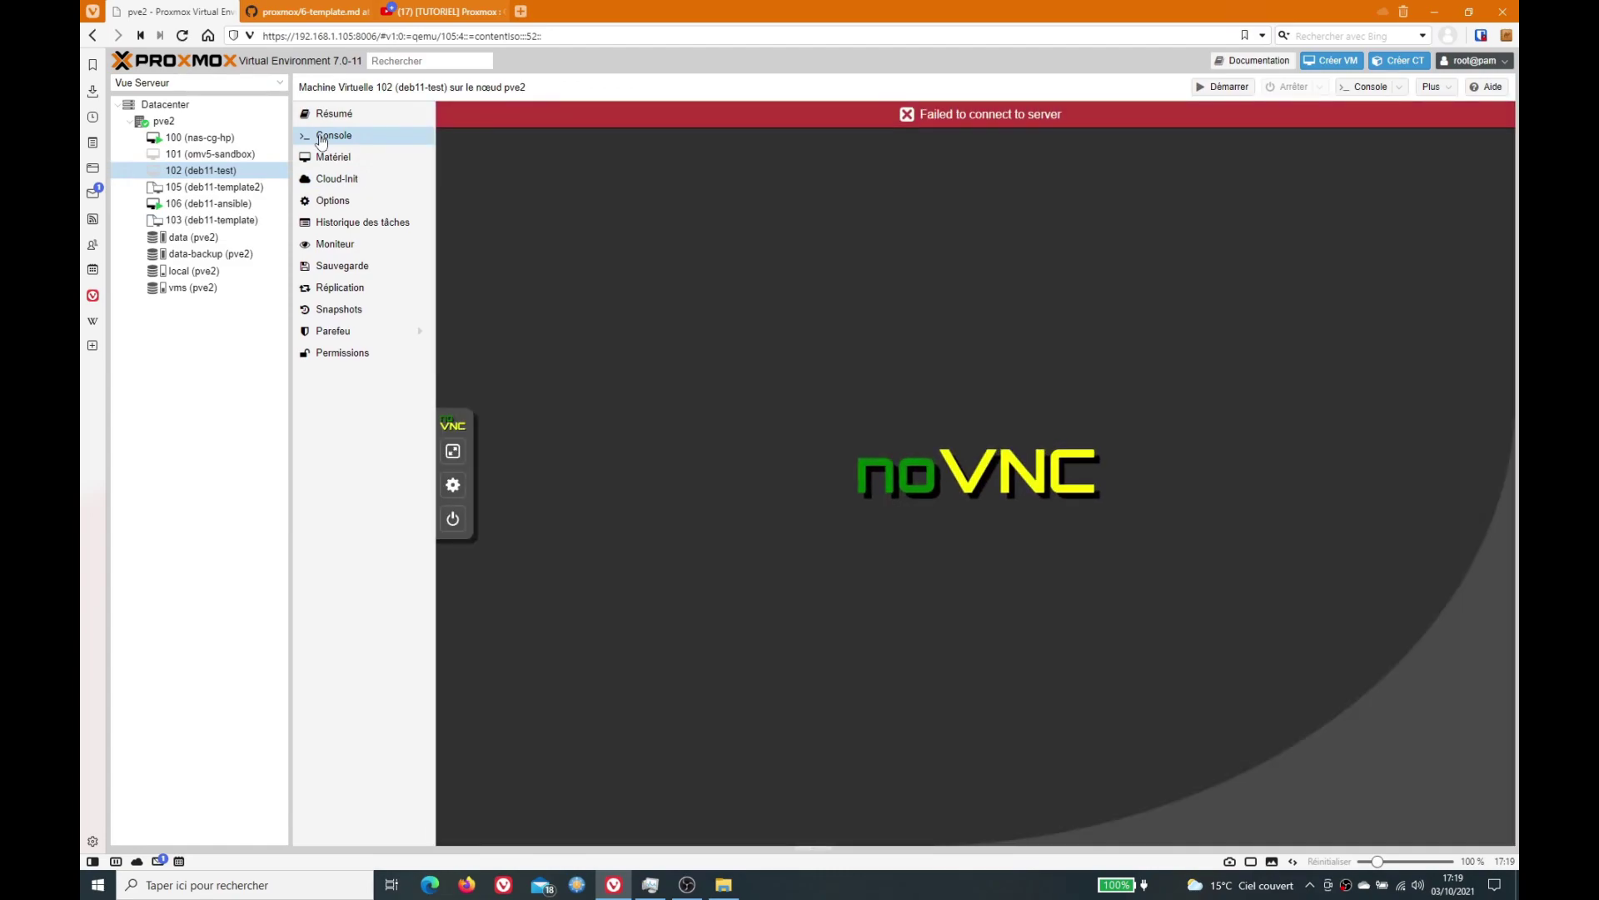
click(332, 184)
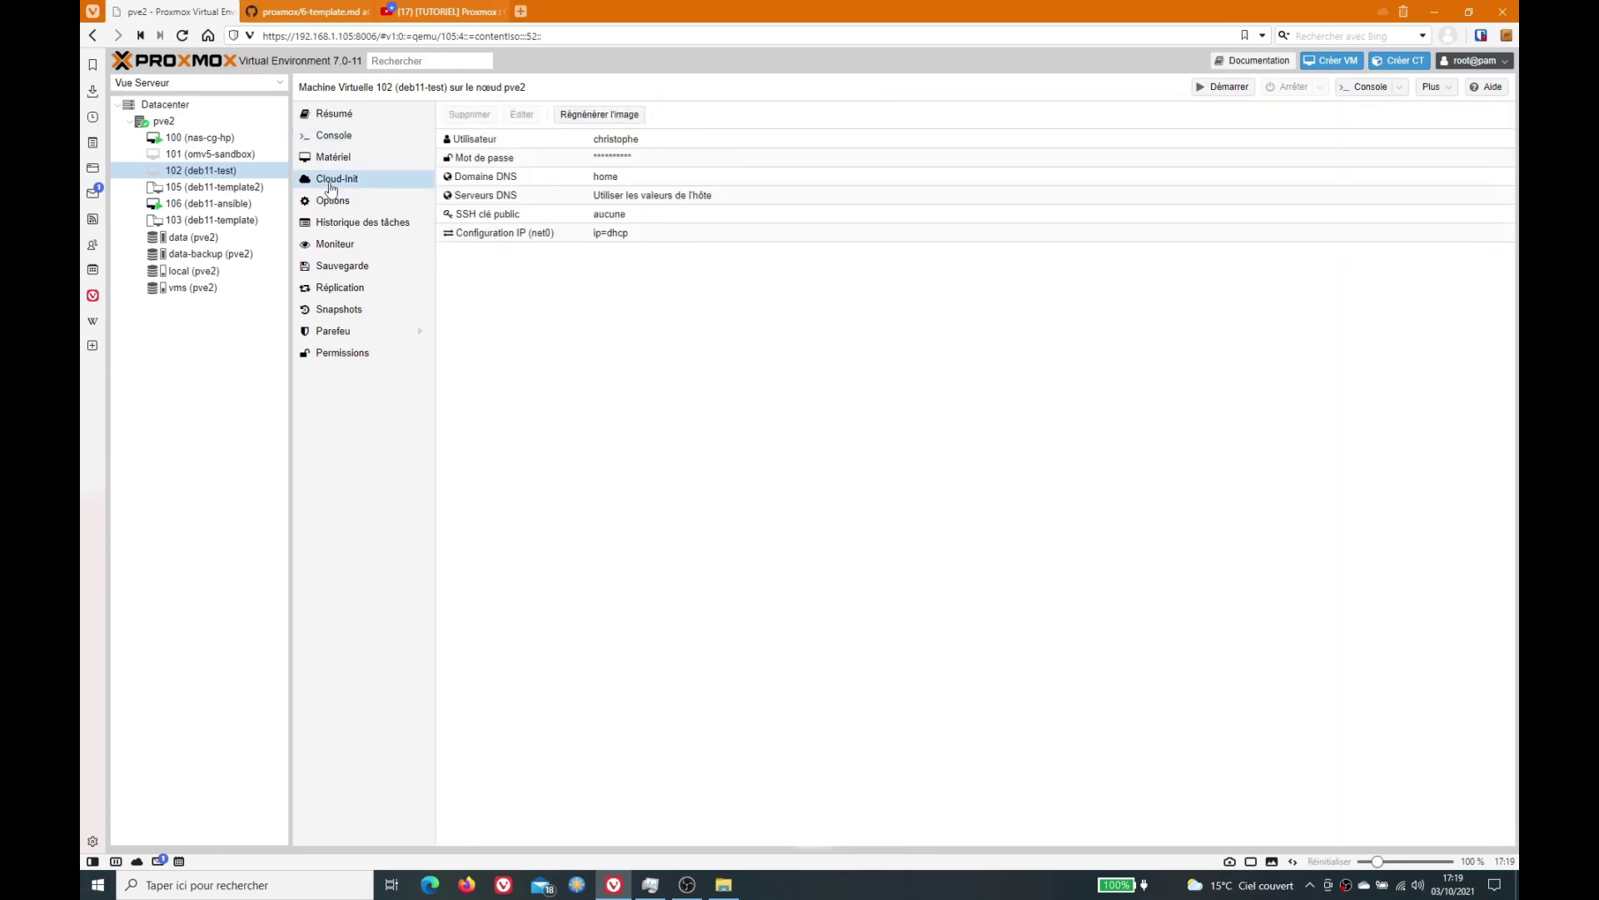
click(616, 123)
- Start VM 102 from its noVNC console and boot the Debian GNU/Linux entry
click(356, 141)
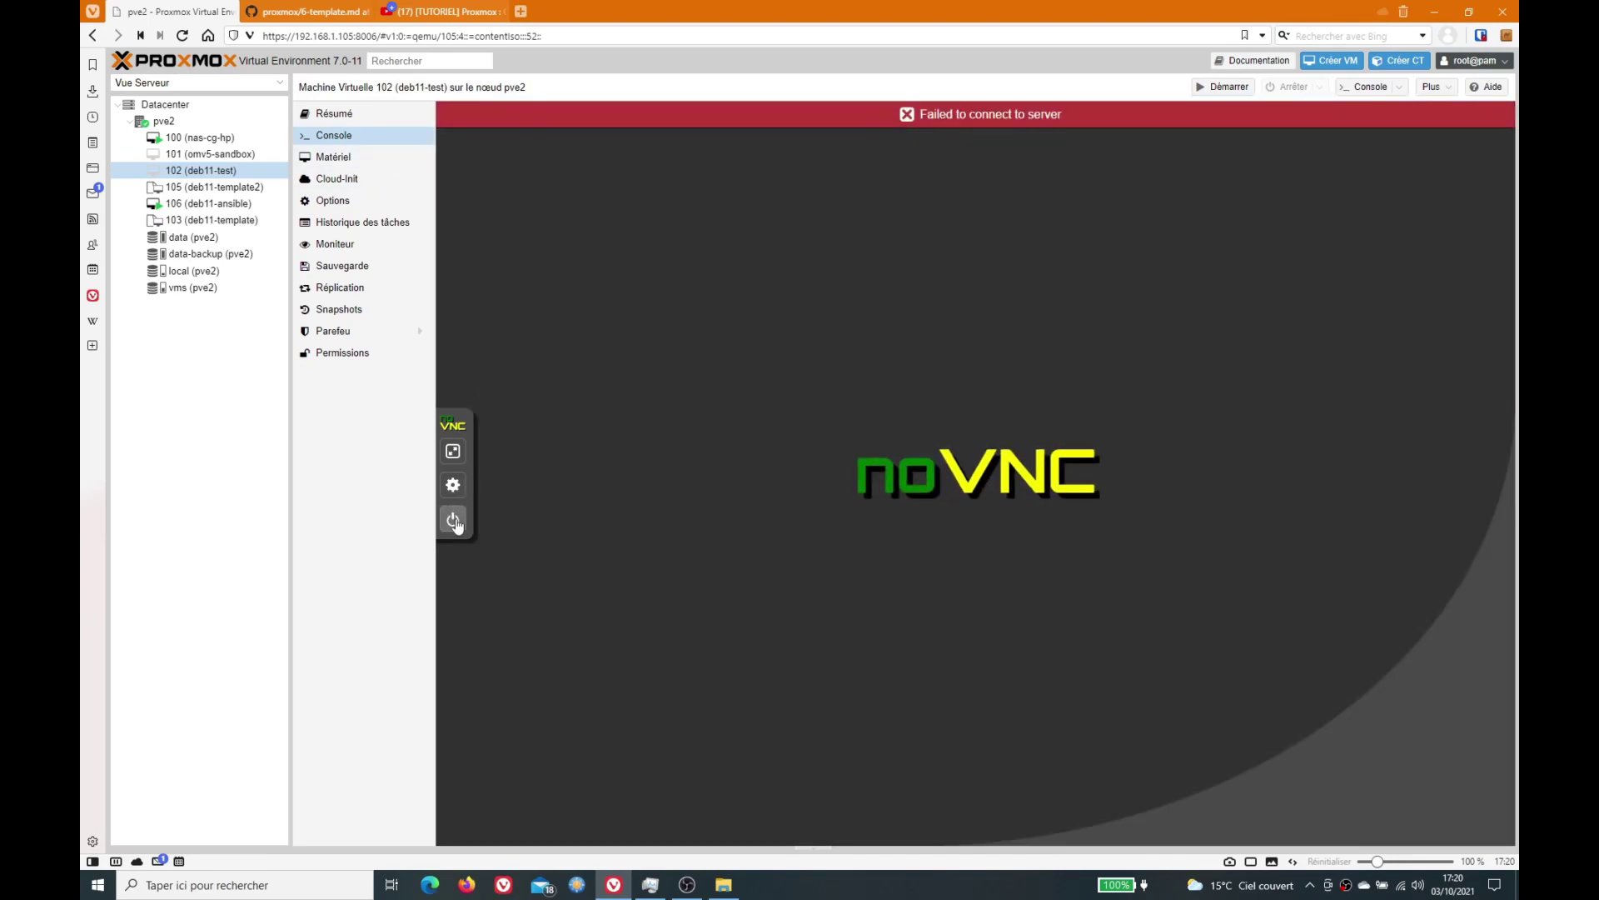
click(453, 517)
click(570, 434)
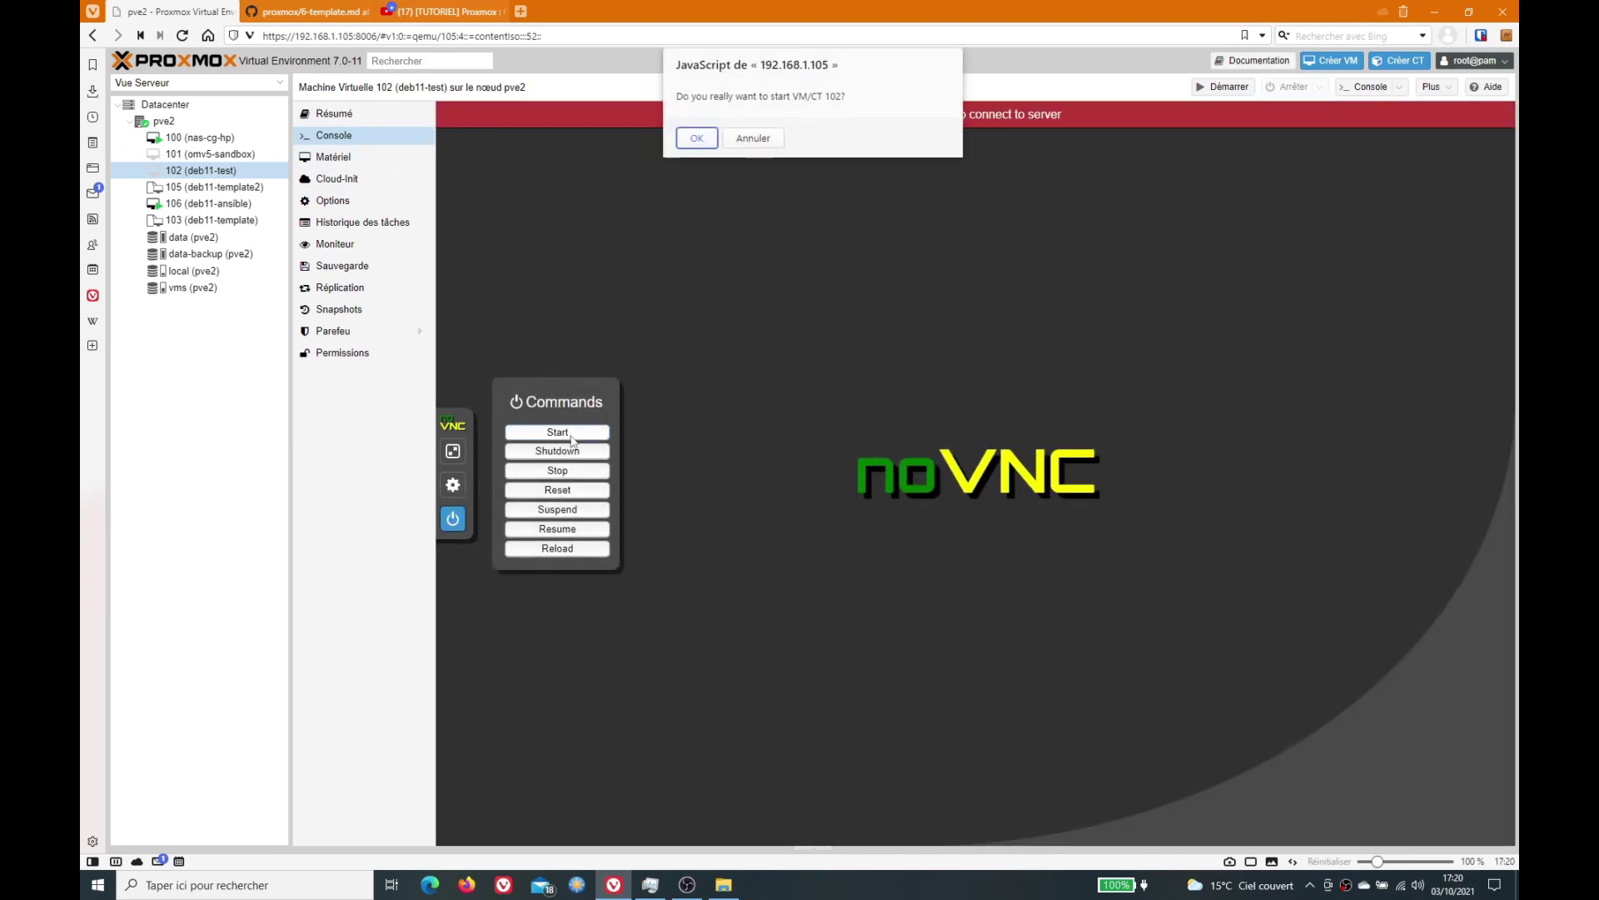
click(697, 139)
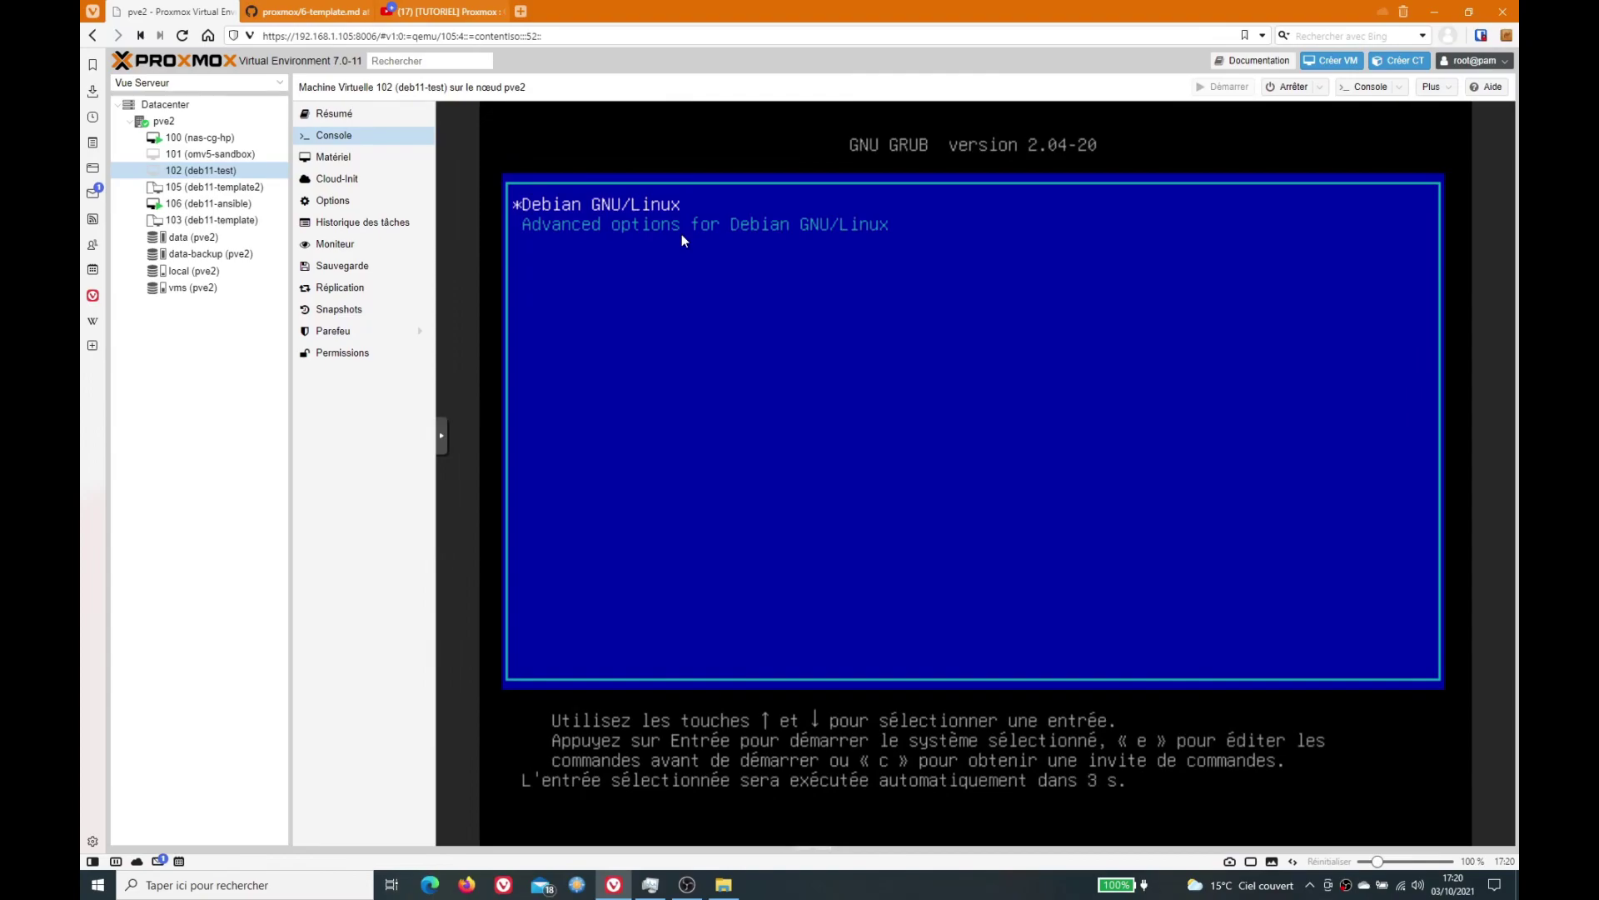
key(Return)
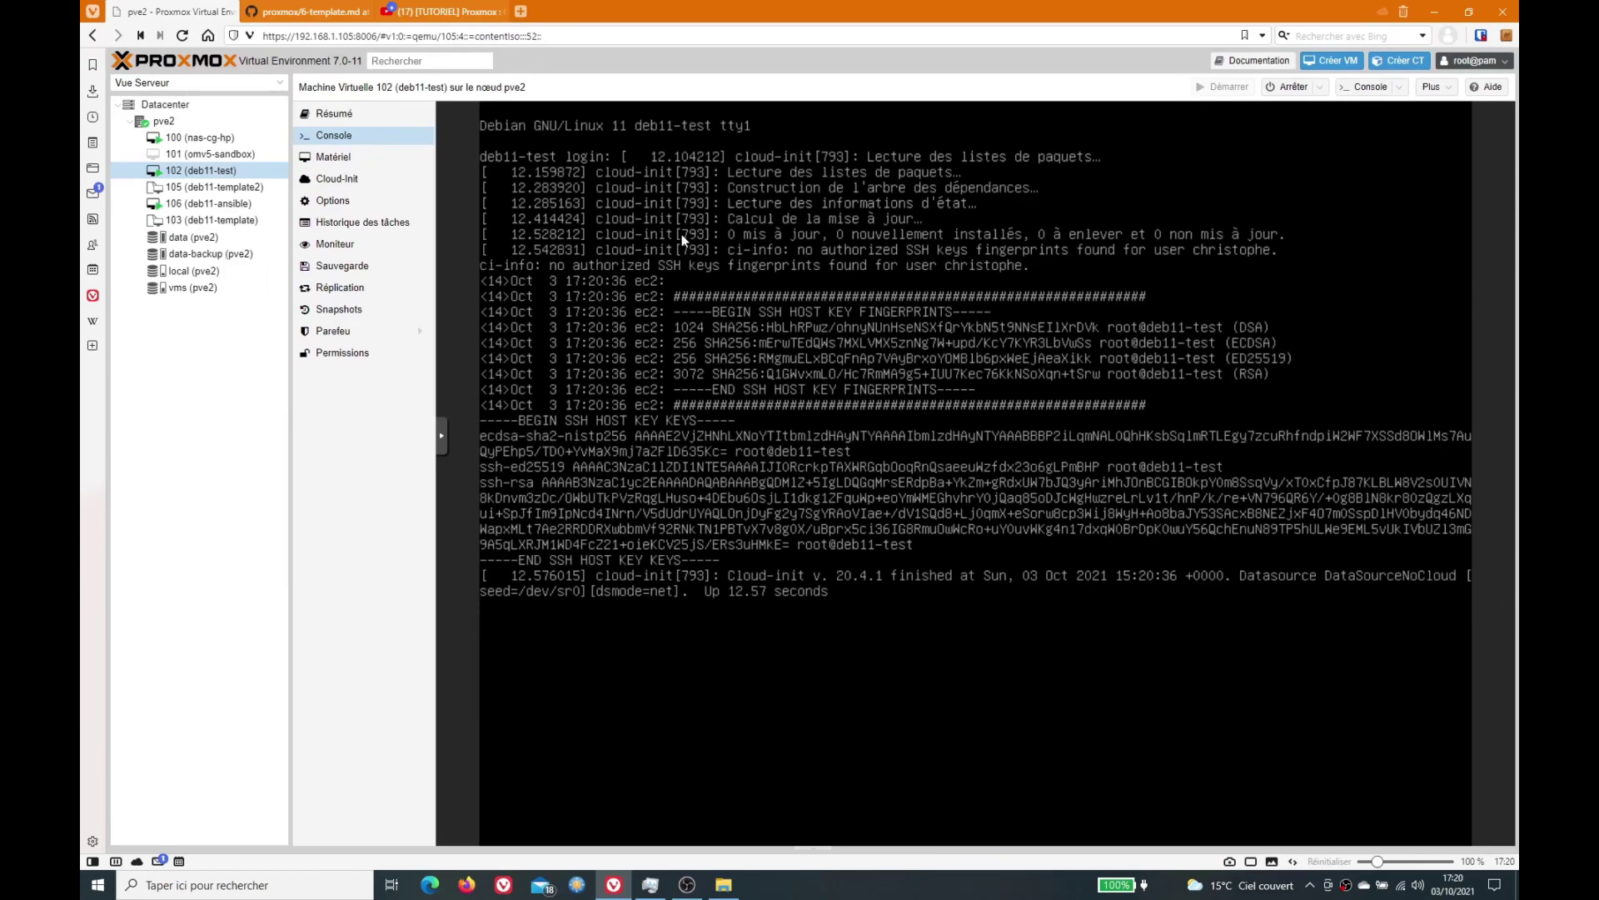
- Log in to the deb11-test console with the Cloud-Init username and the account password
key(Return)
text(christophe)
key(Return)
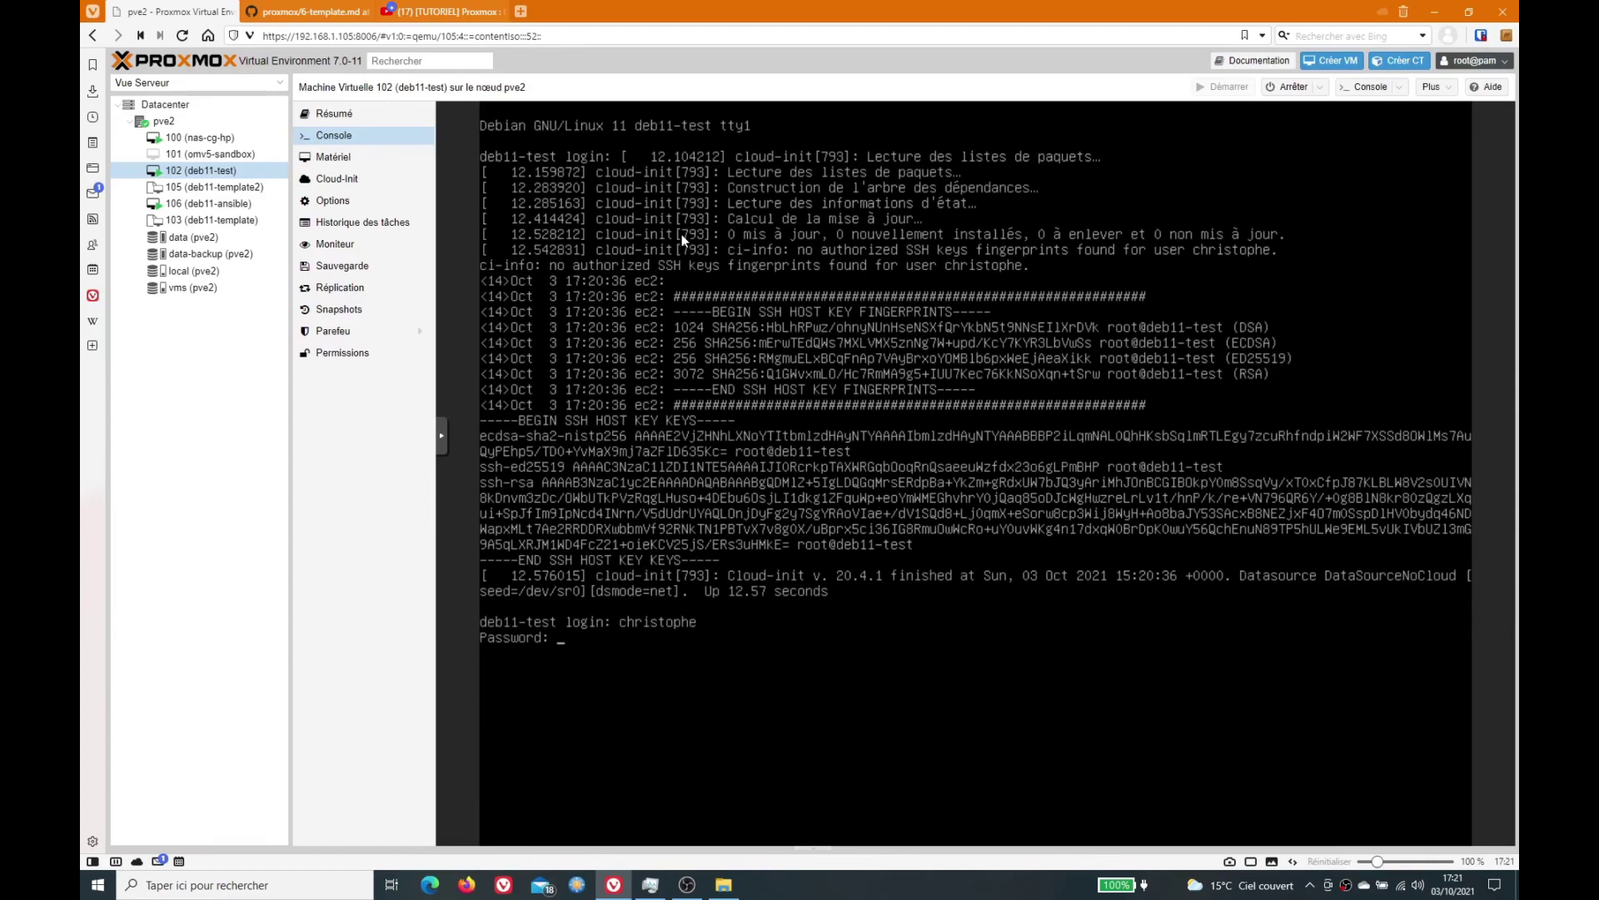
key(Return)
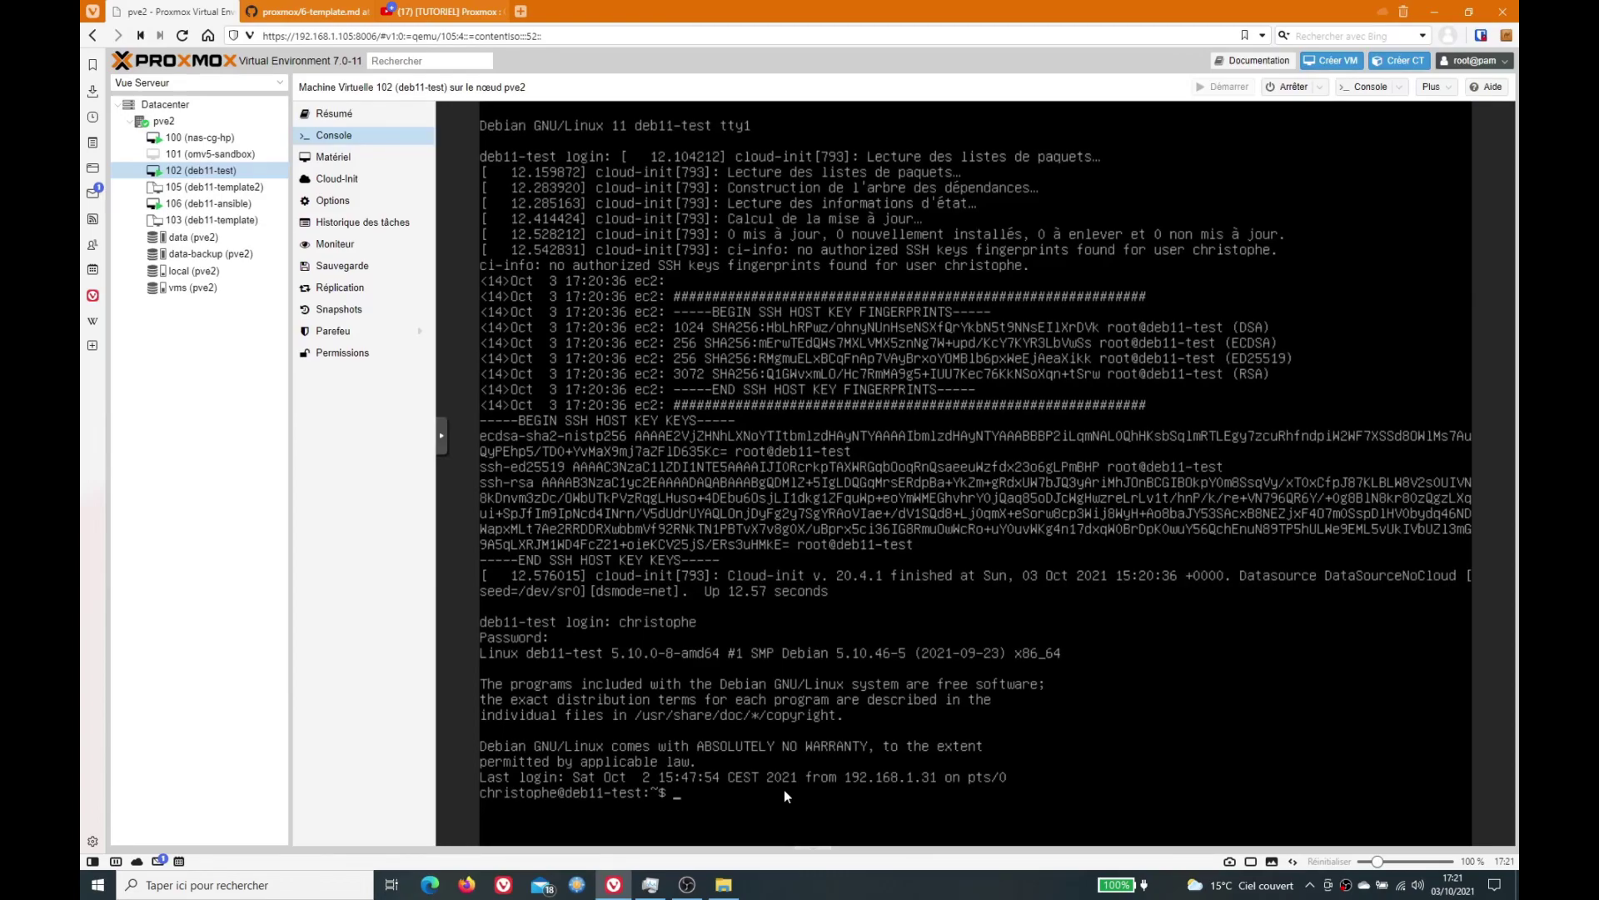
- Display the contents of /etc/hosts and /etc/hostname in the deb11-test console using sudo cat
text(sudo cat /etc/hosts)
key(Return)
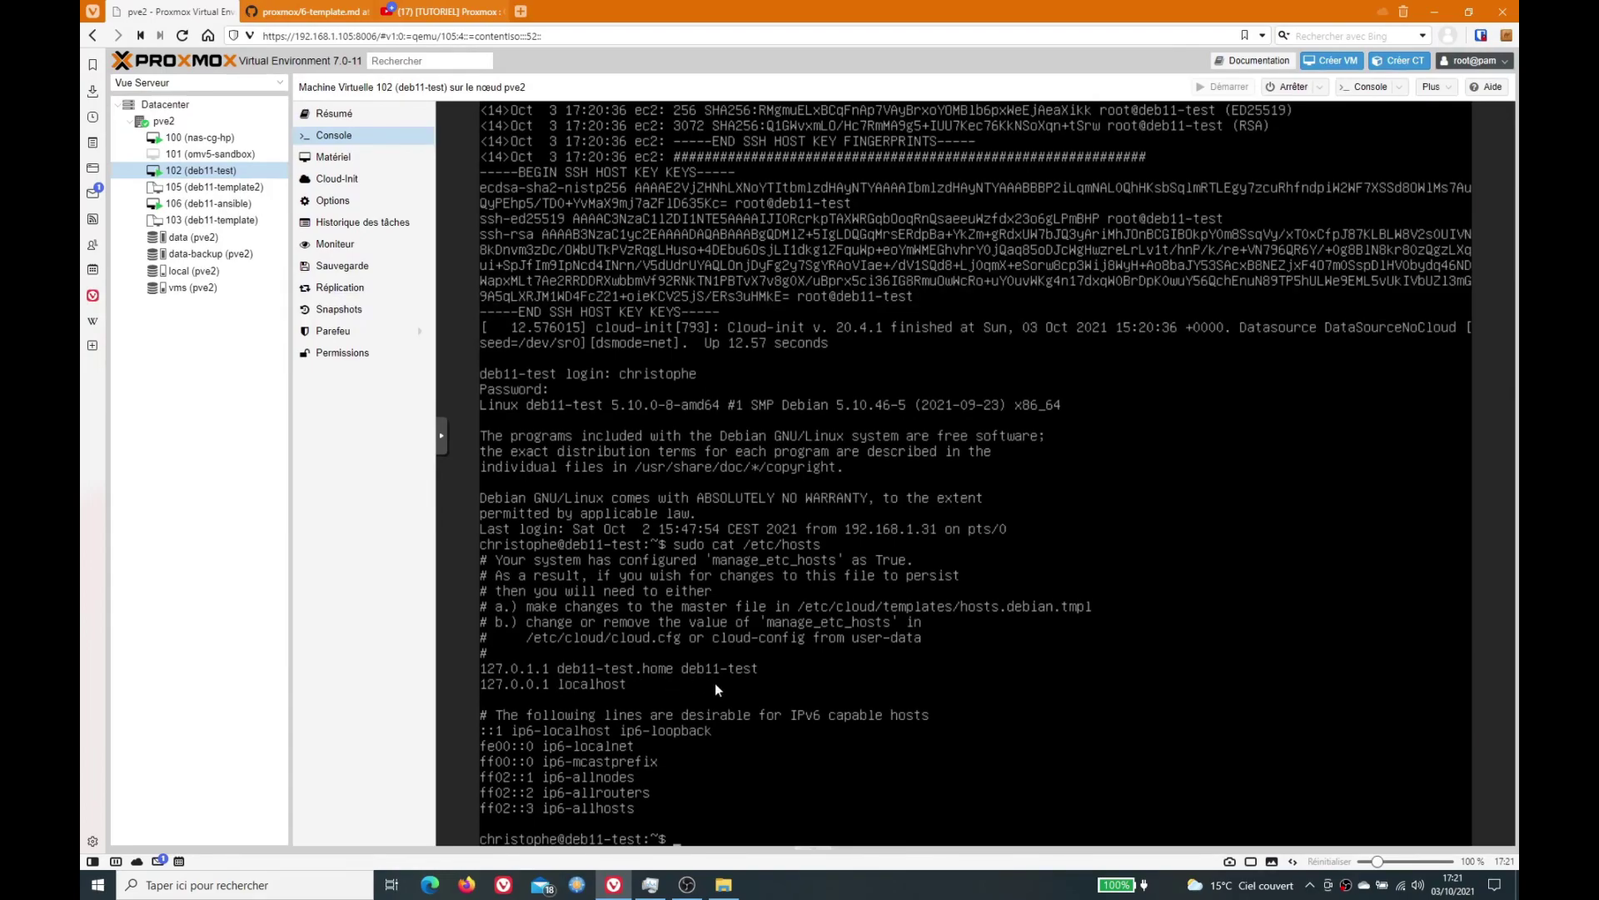
key(Up)
text(name)
key(Return)
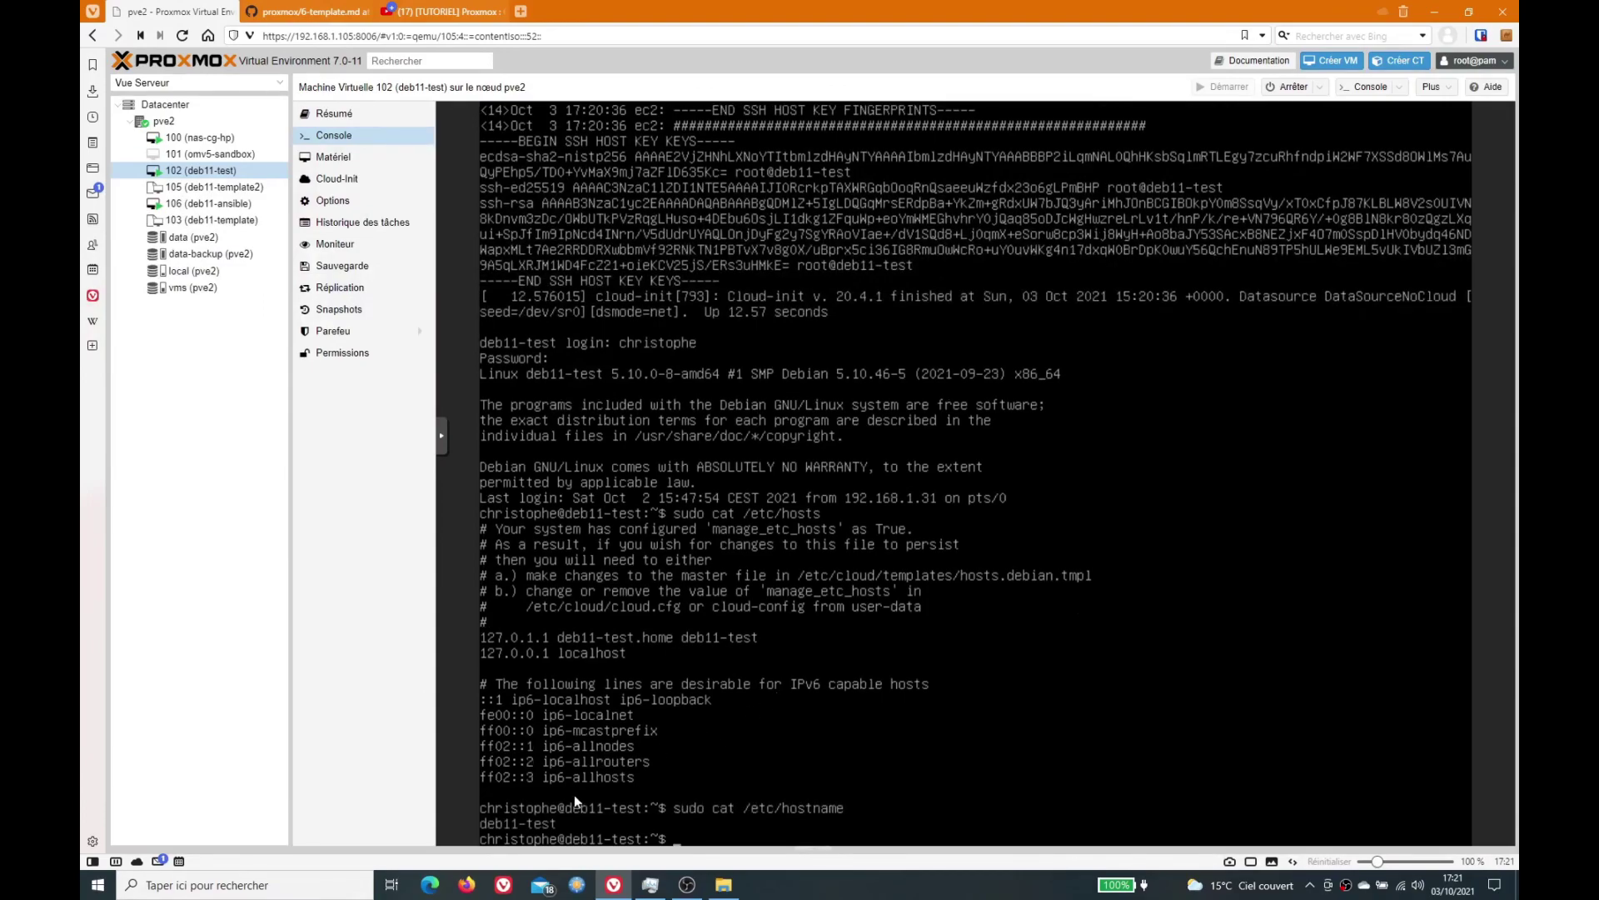